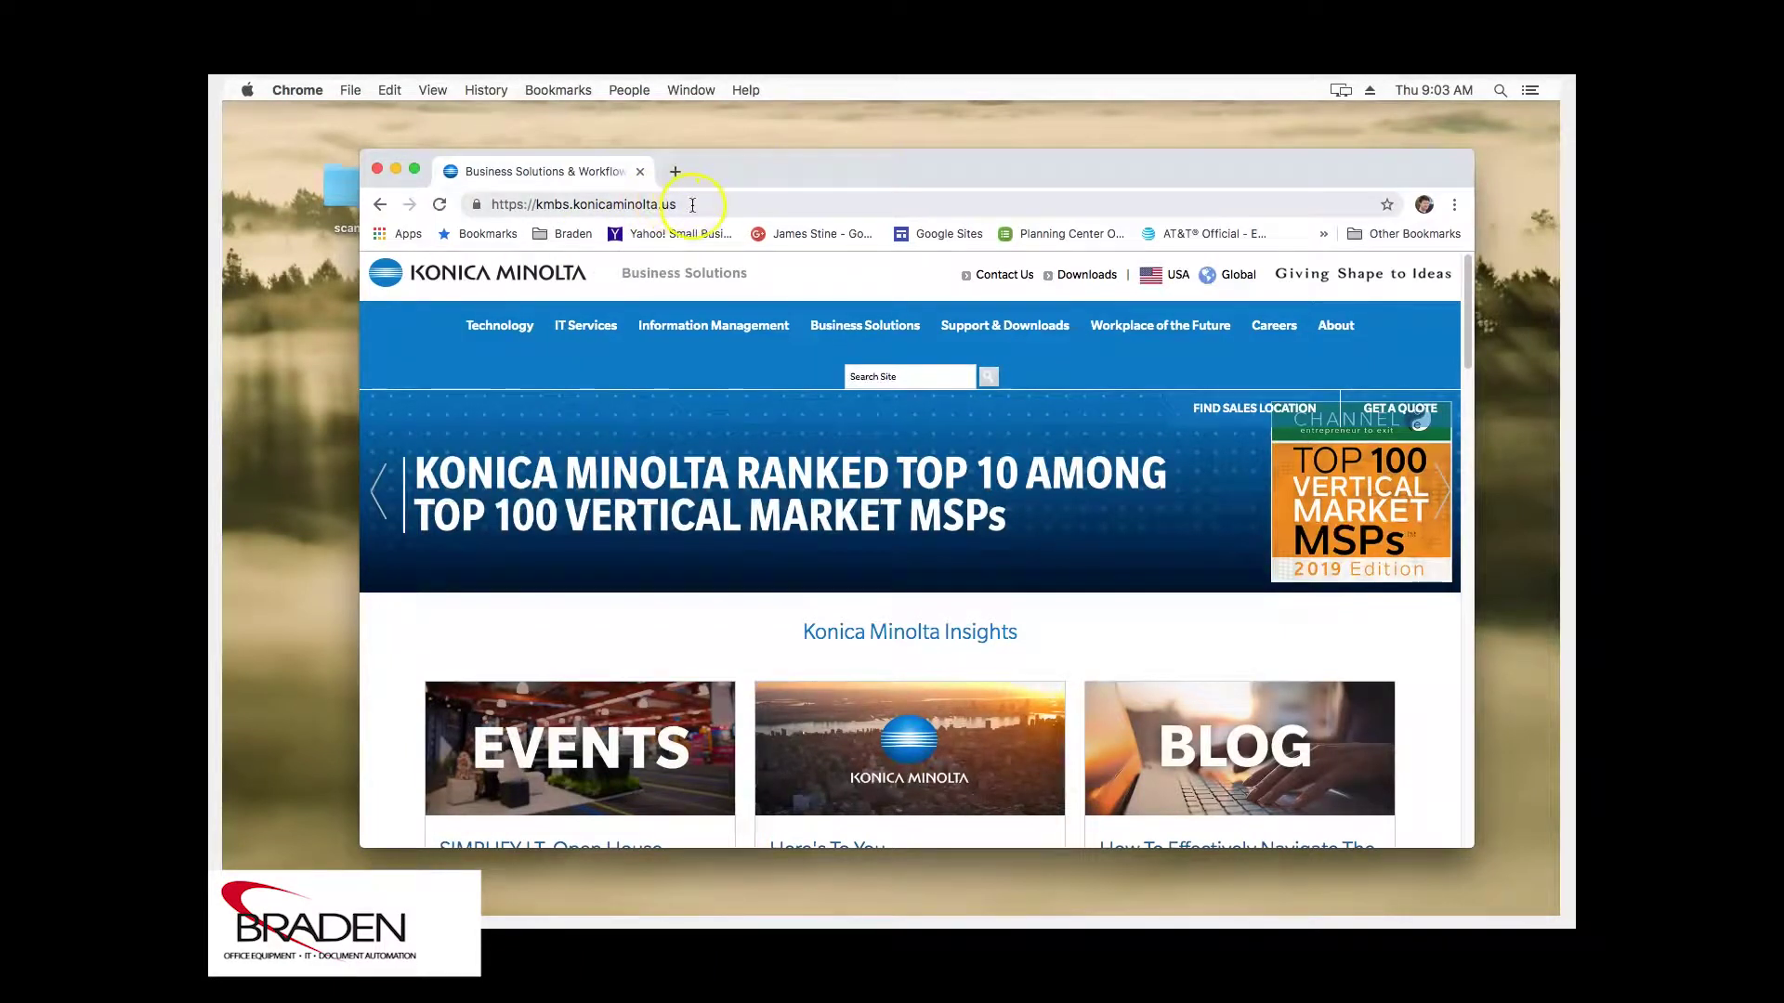
# - Search Konica Minolta Self-Help support for 'c308' and pick the bizhub C308 model
pyautogui.click(1091, 277)
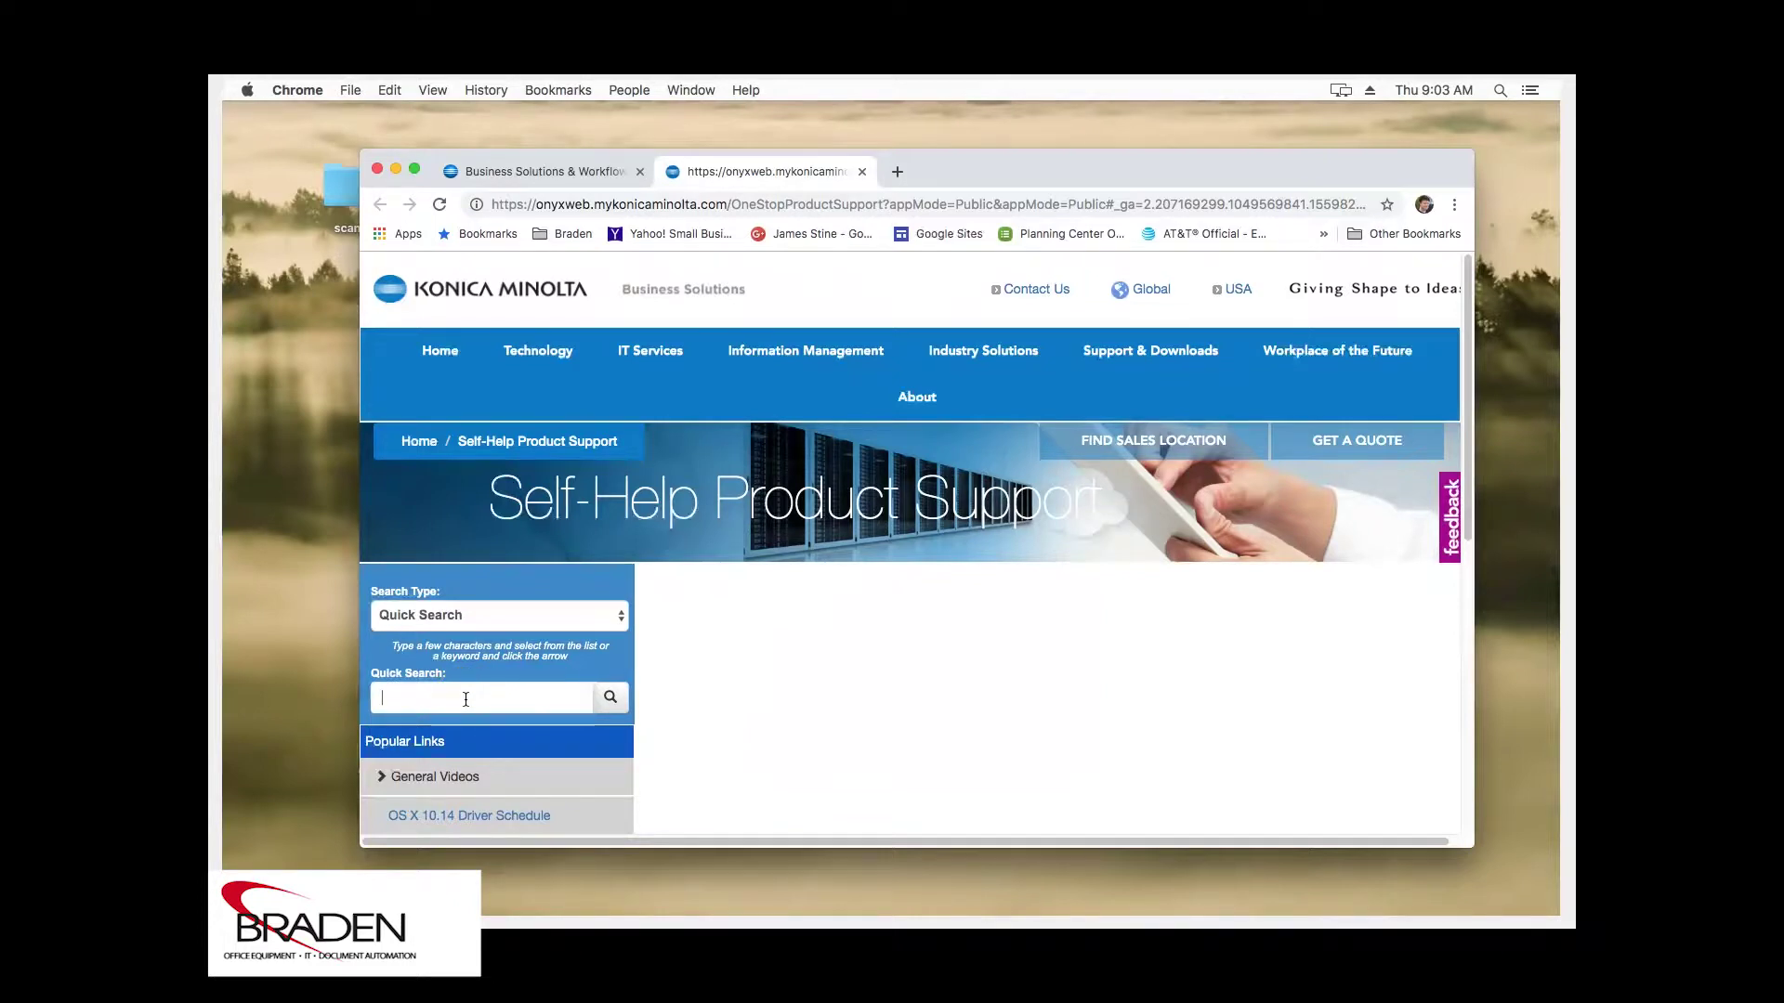
pyautogui.write('c')
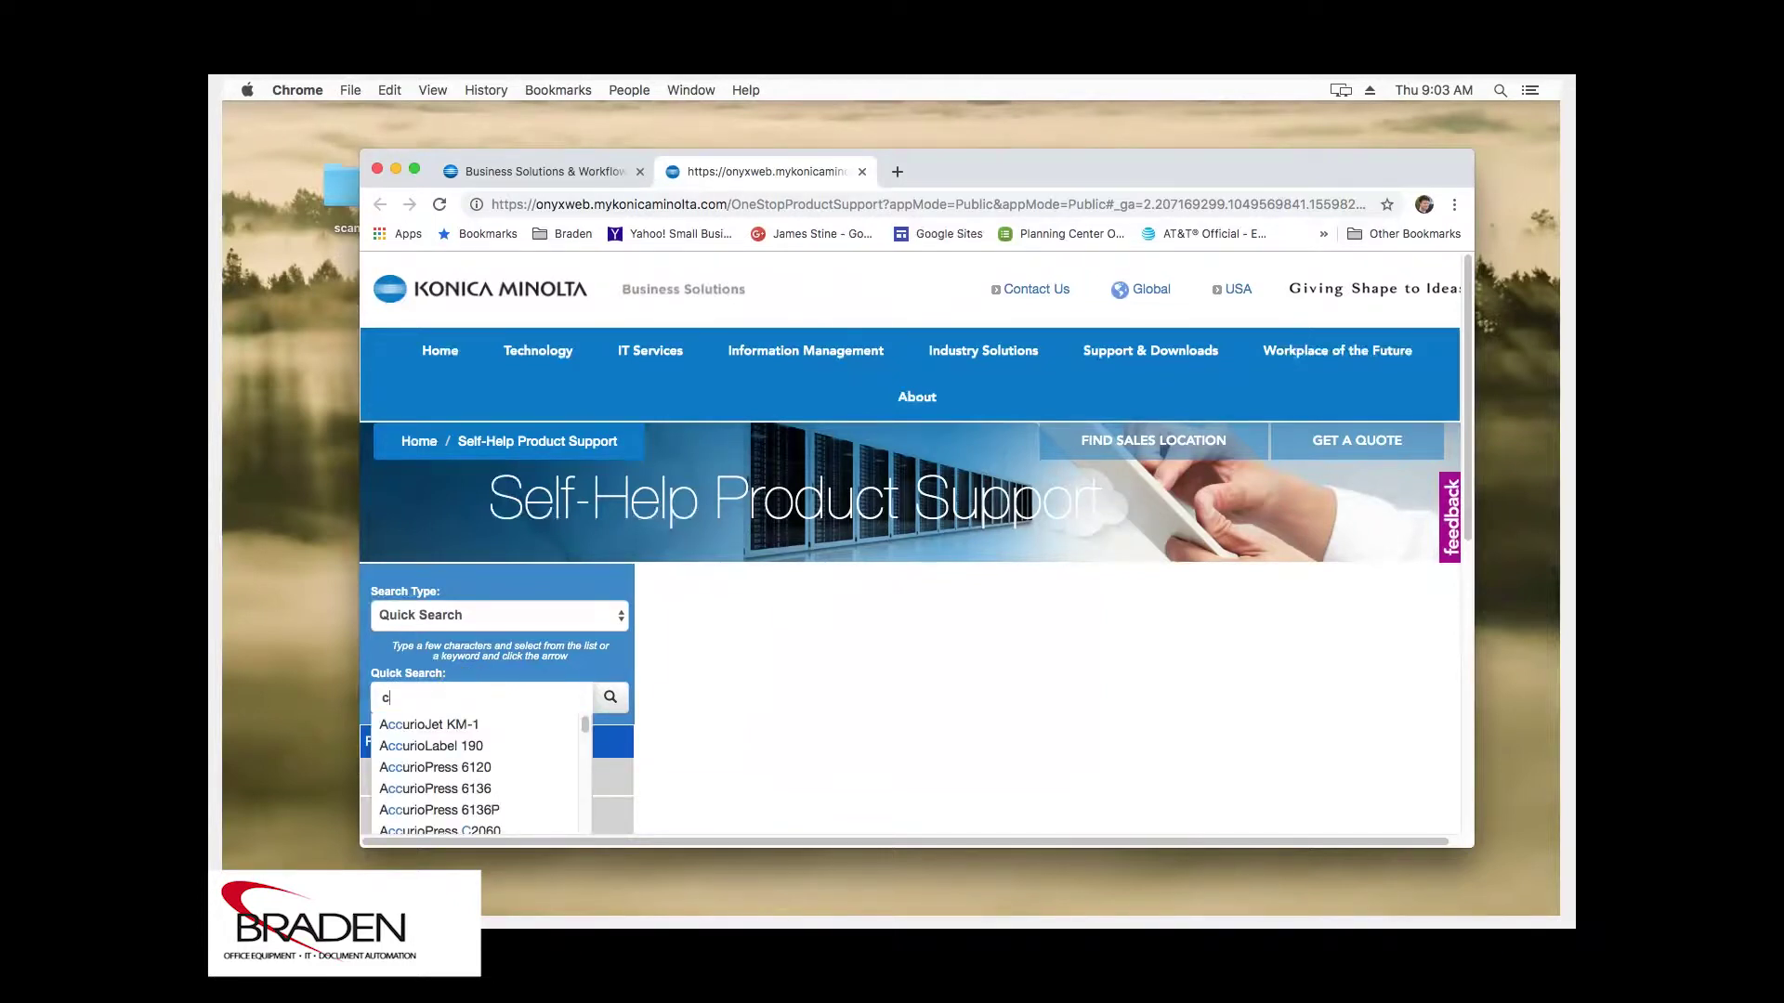
pyautogui.write('308')
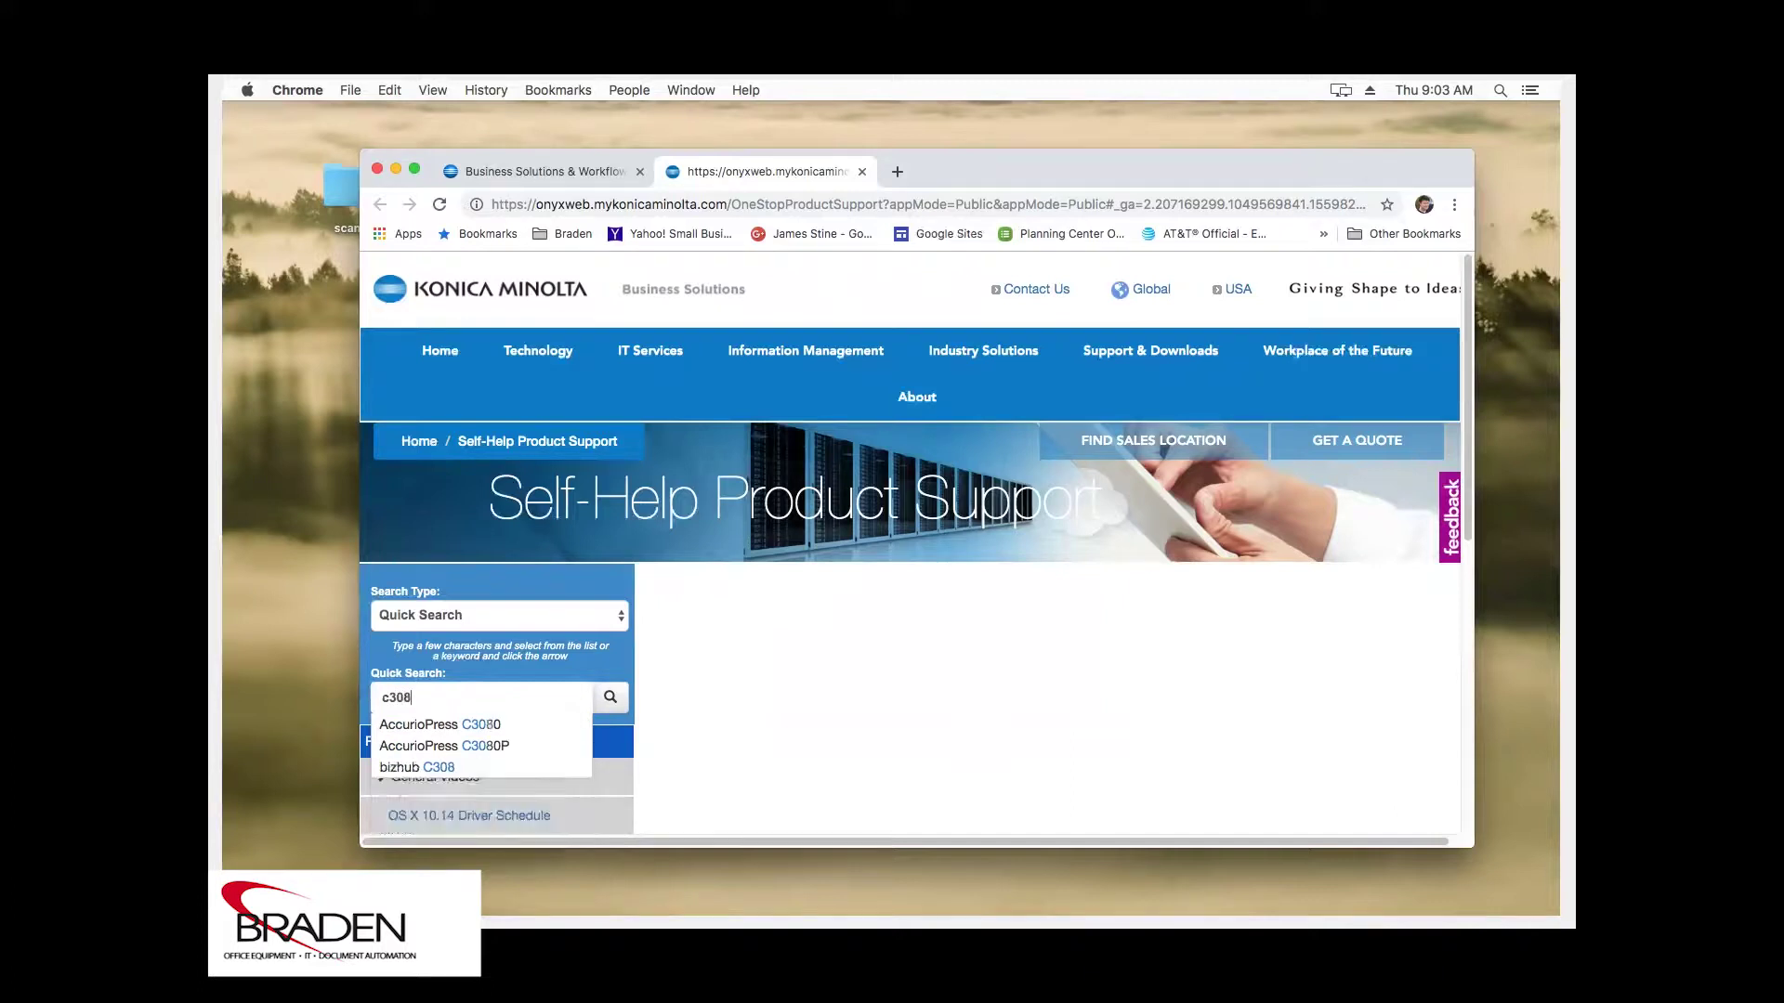
pyautogui.click(444, 768)
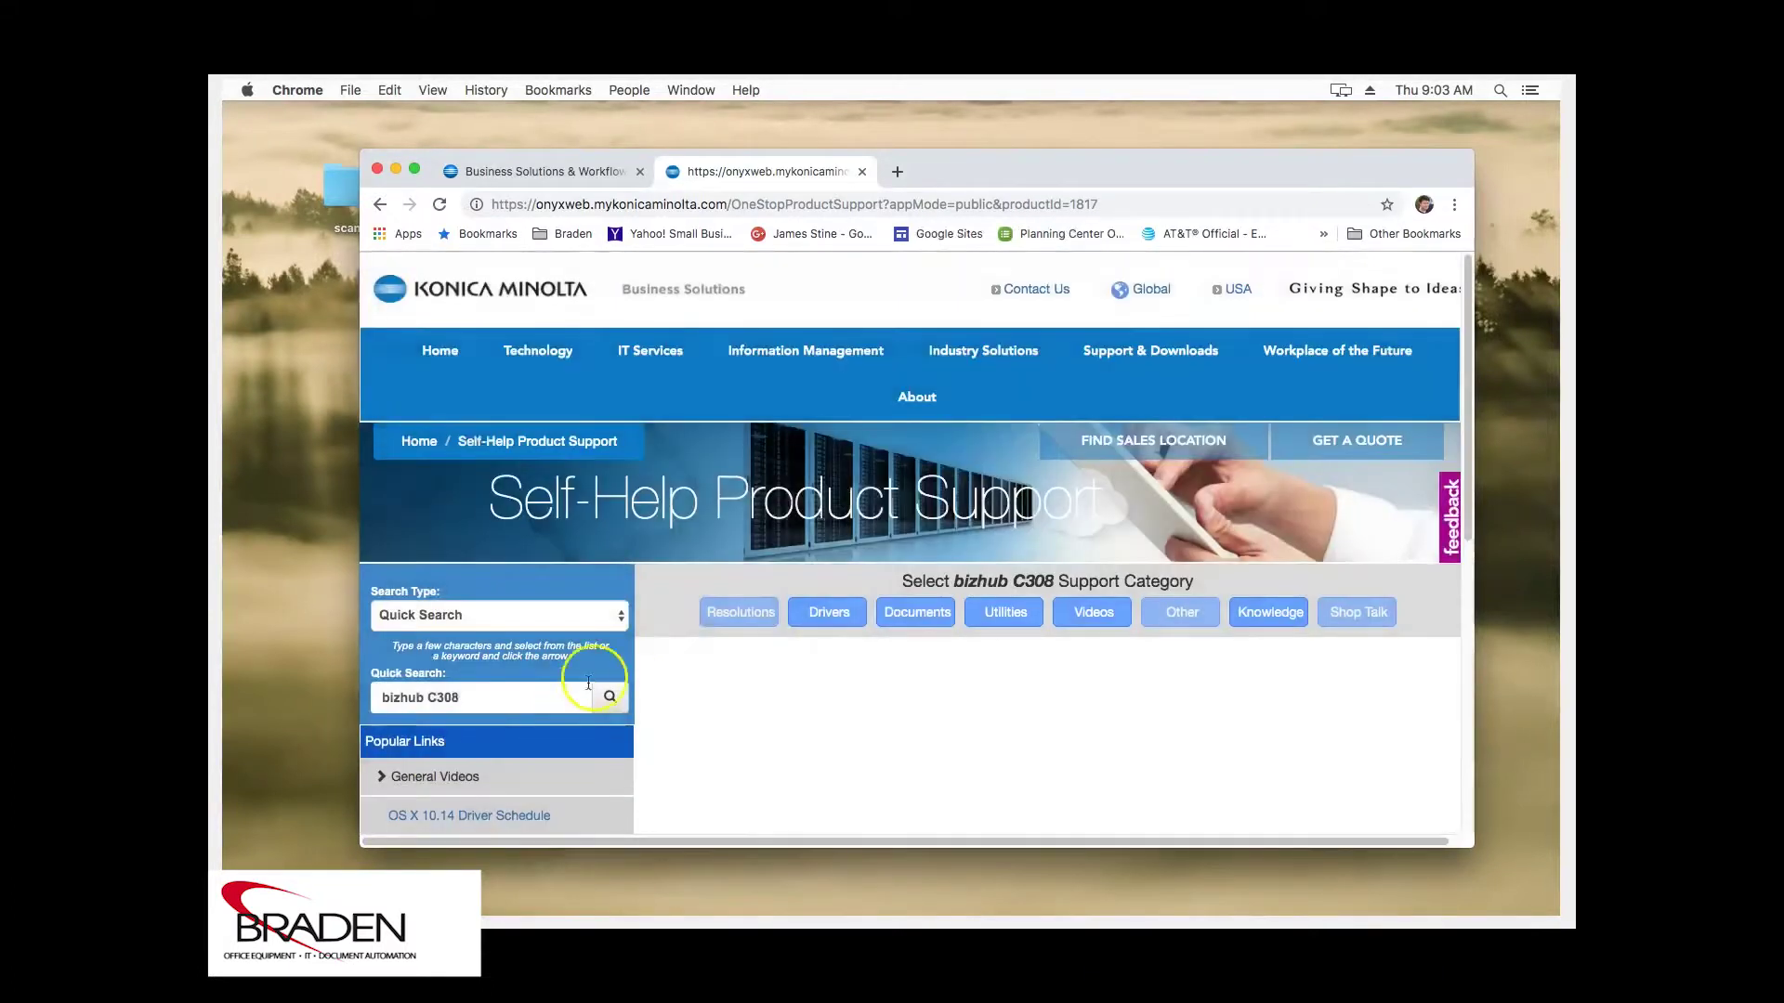
# - Download the Mac OS 10.14.x driver C759_C658_C368_C287_C3851_Series_MacOS_v11.1.1.zip from the C308 Drivers list
pyautogui.click(832, 616)
pyautogui.click(839, 630)
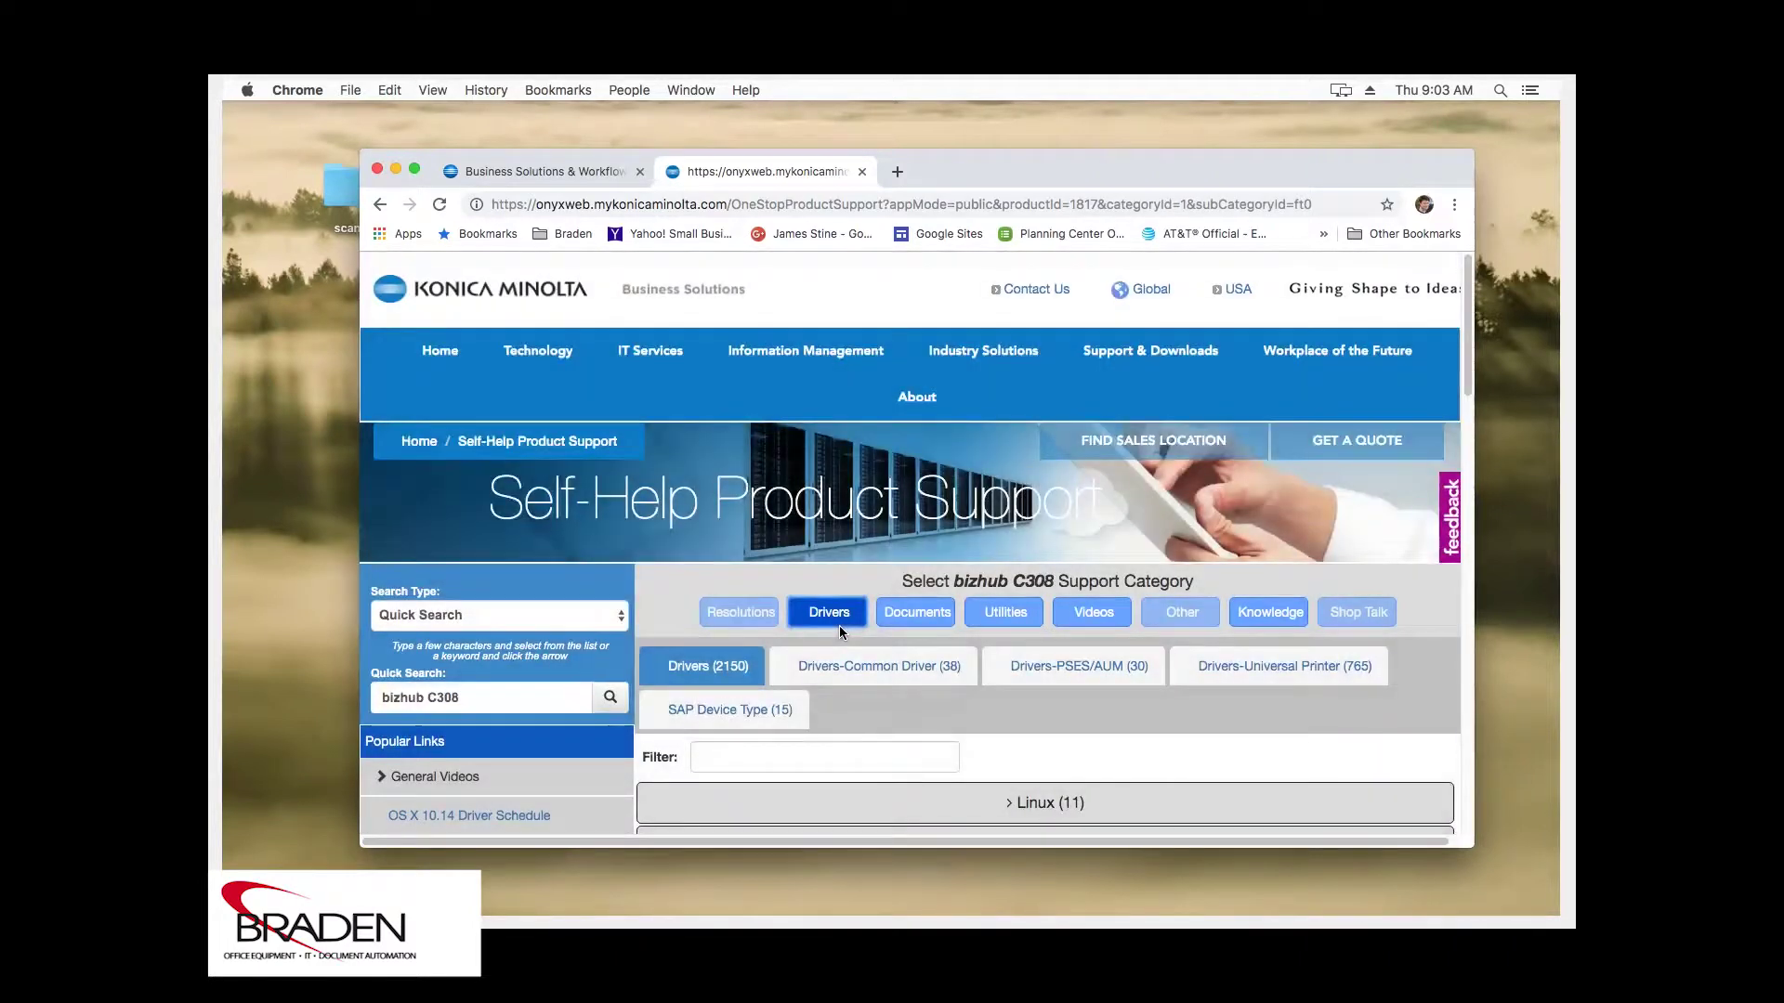
pyautogui.click(995, 630)
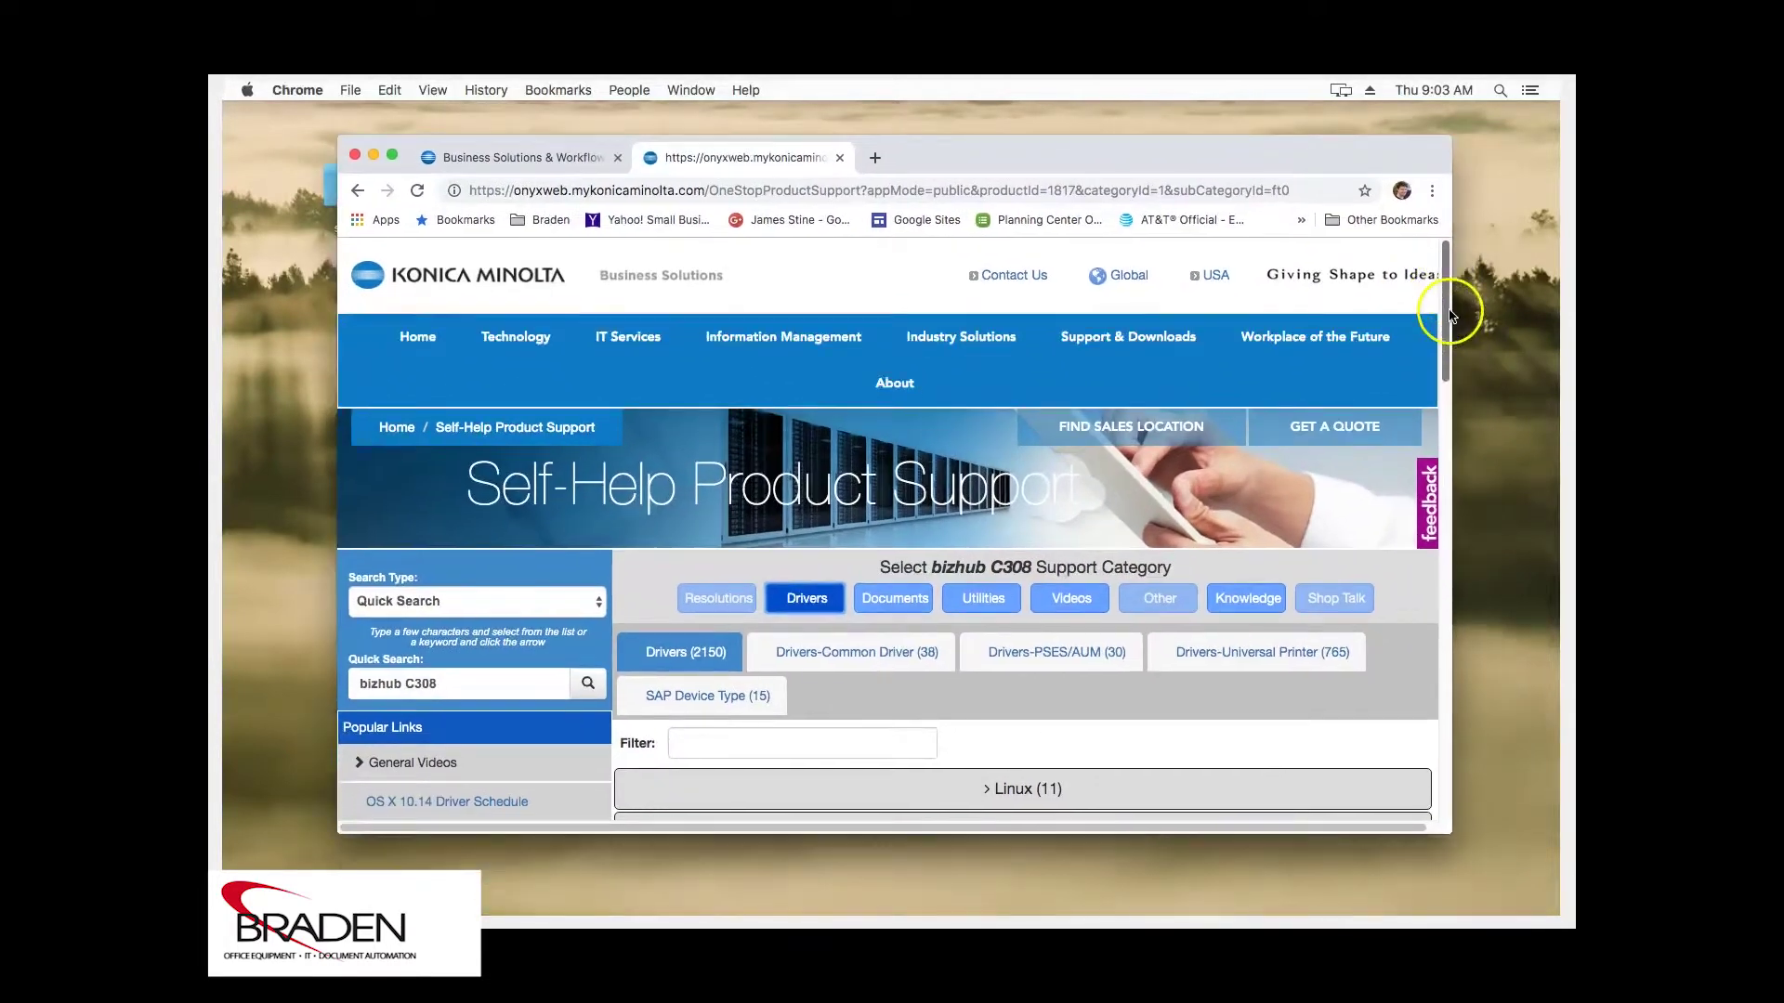
pyautogui.moveTo(1449, 316); pyautogui.dragTo(1445, 438)
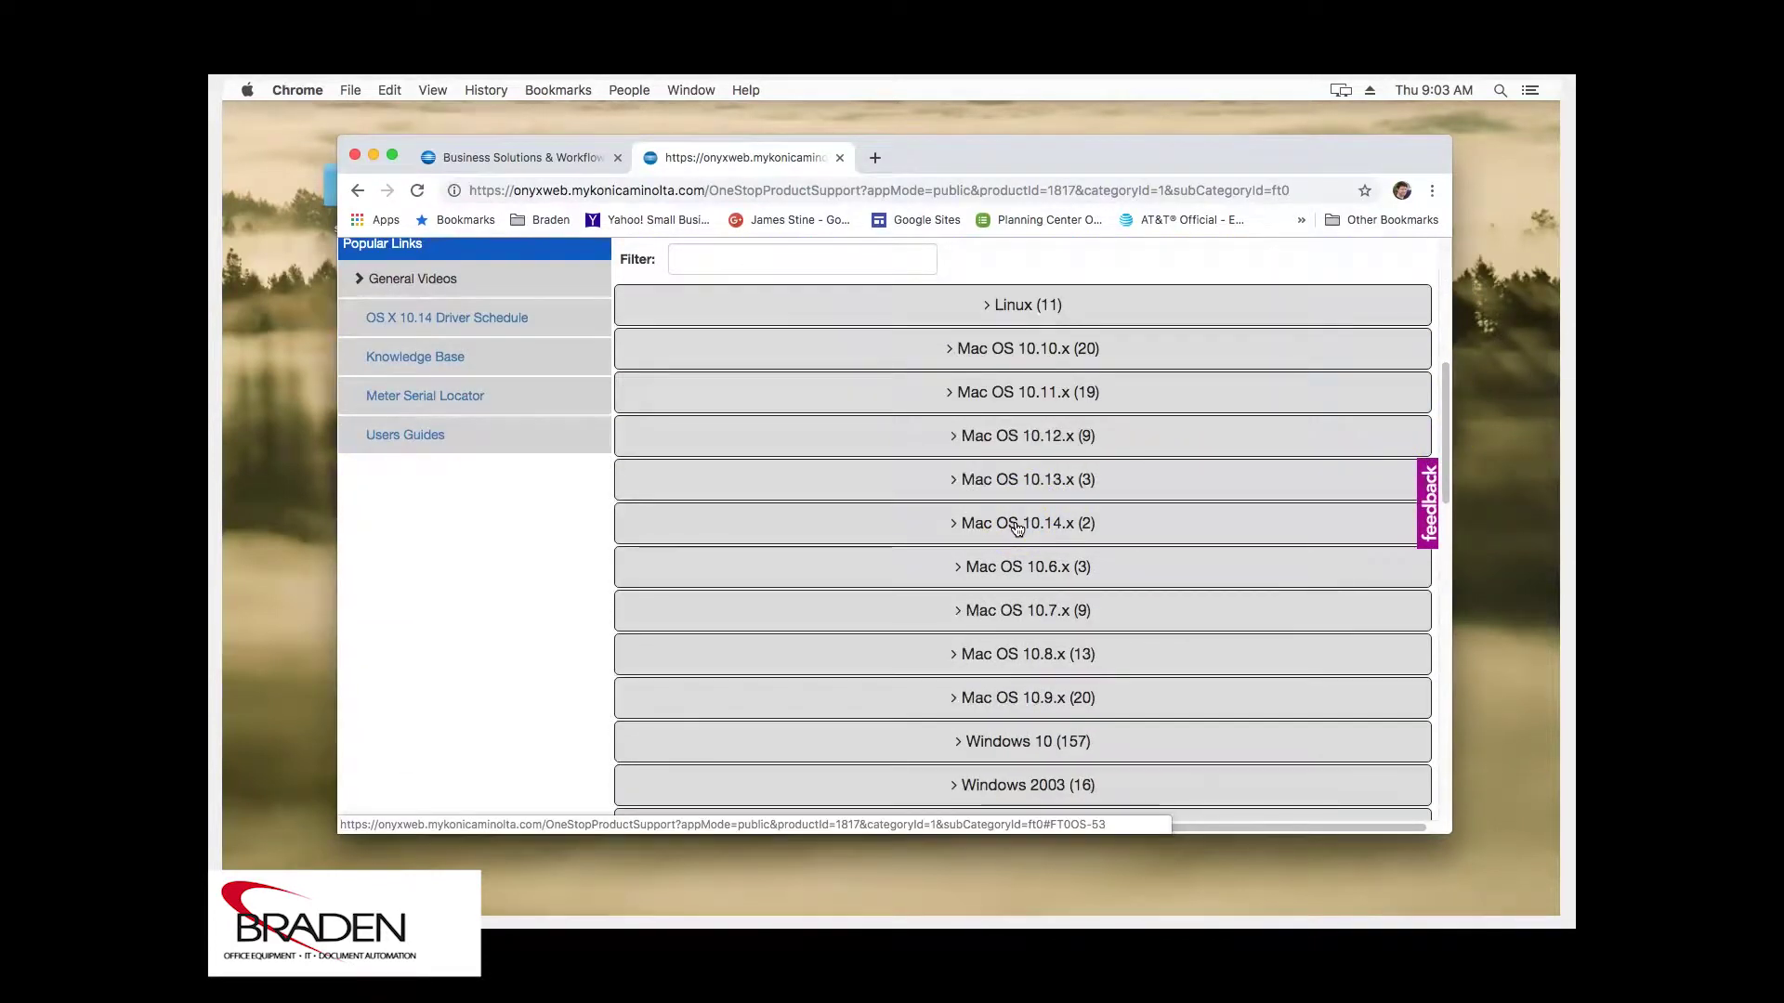
pyautogui.click(1017, 527)
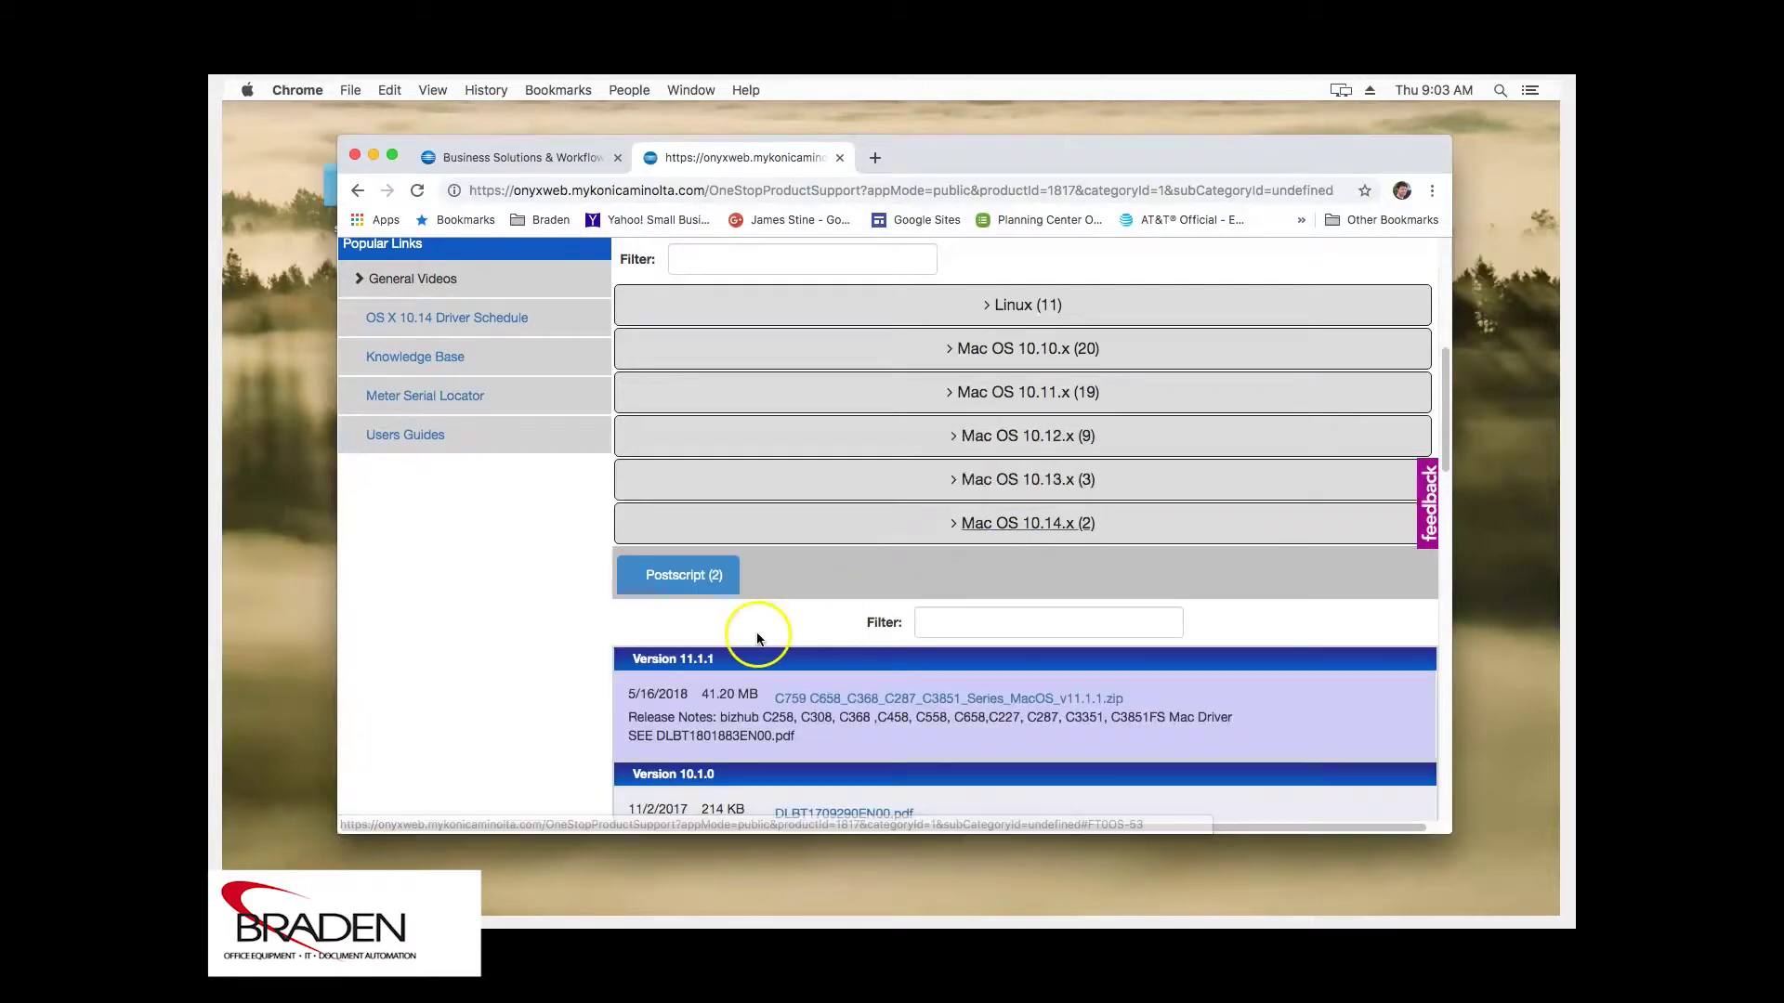
pyautogui.click(873, 703)
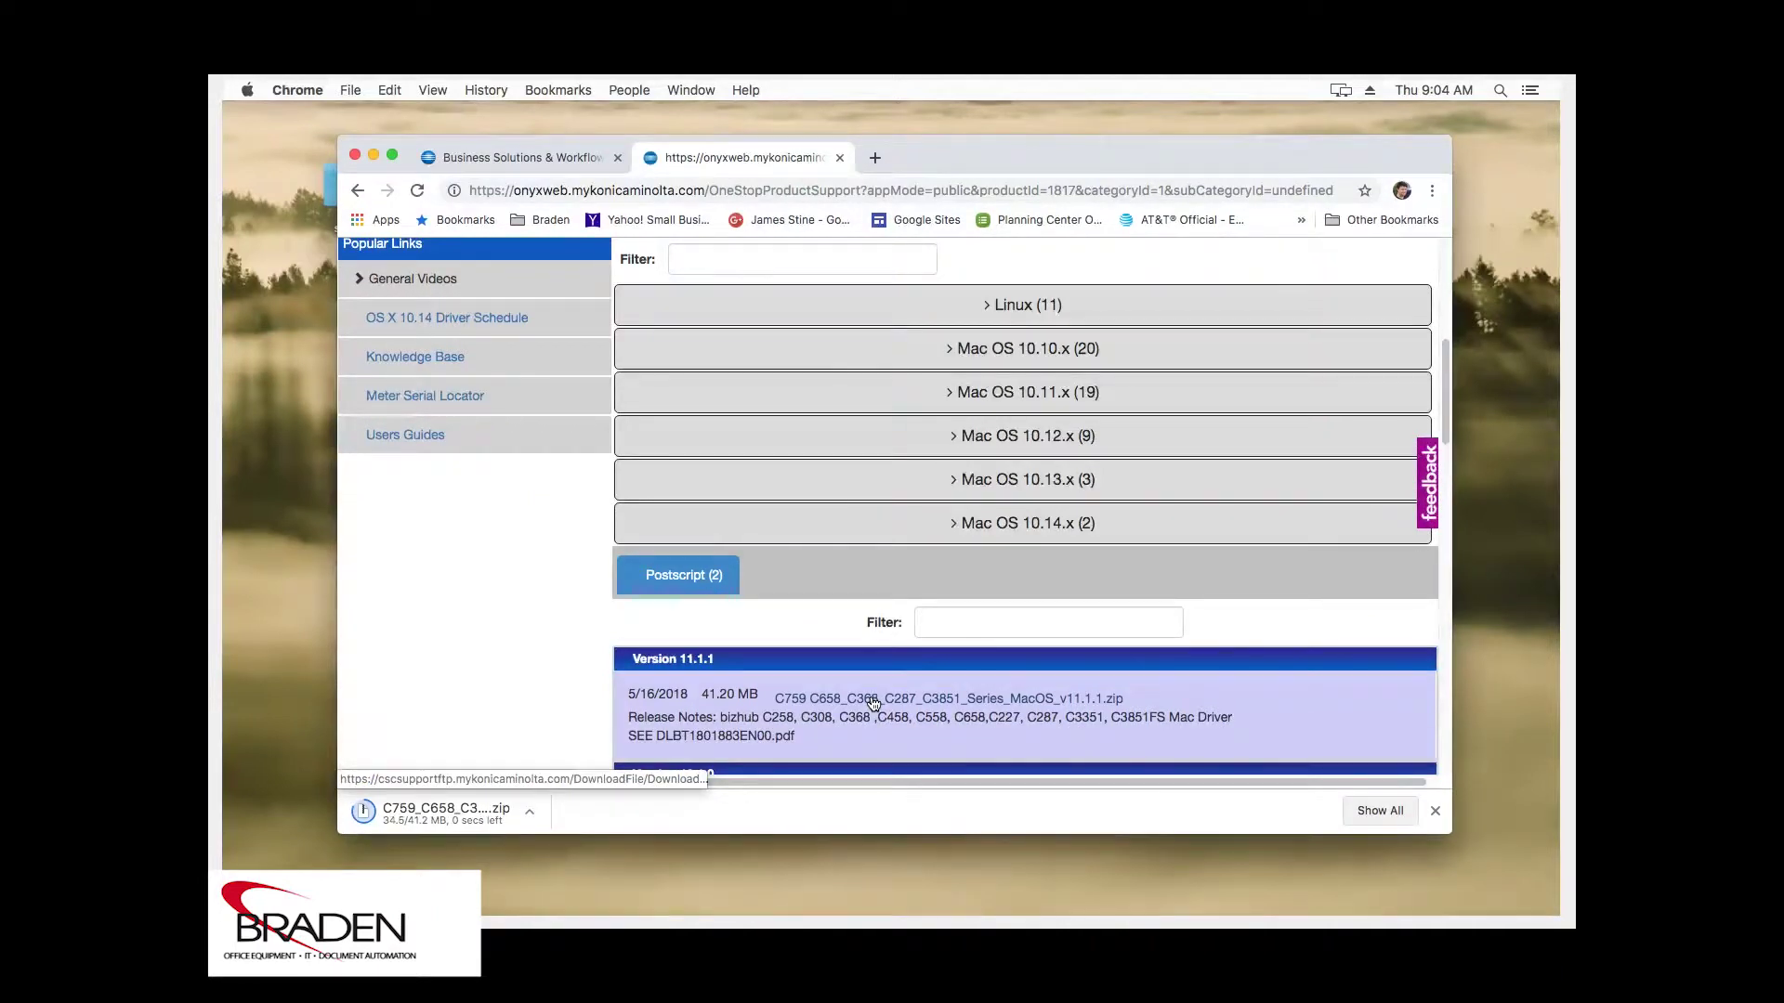
# - Unpack the driver zip and browse to Driver > OS_10_9_x > Letter in Finder
pyautogui.click(451, 812)
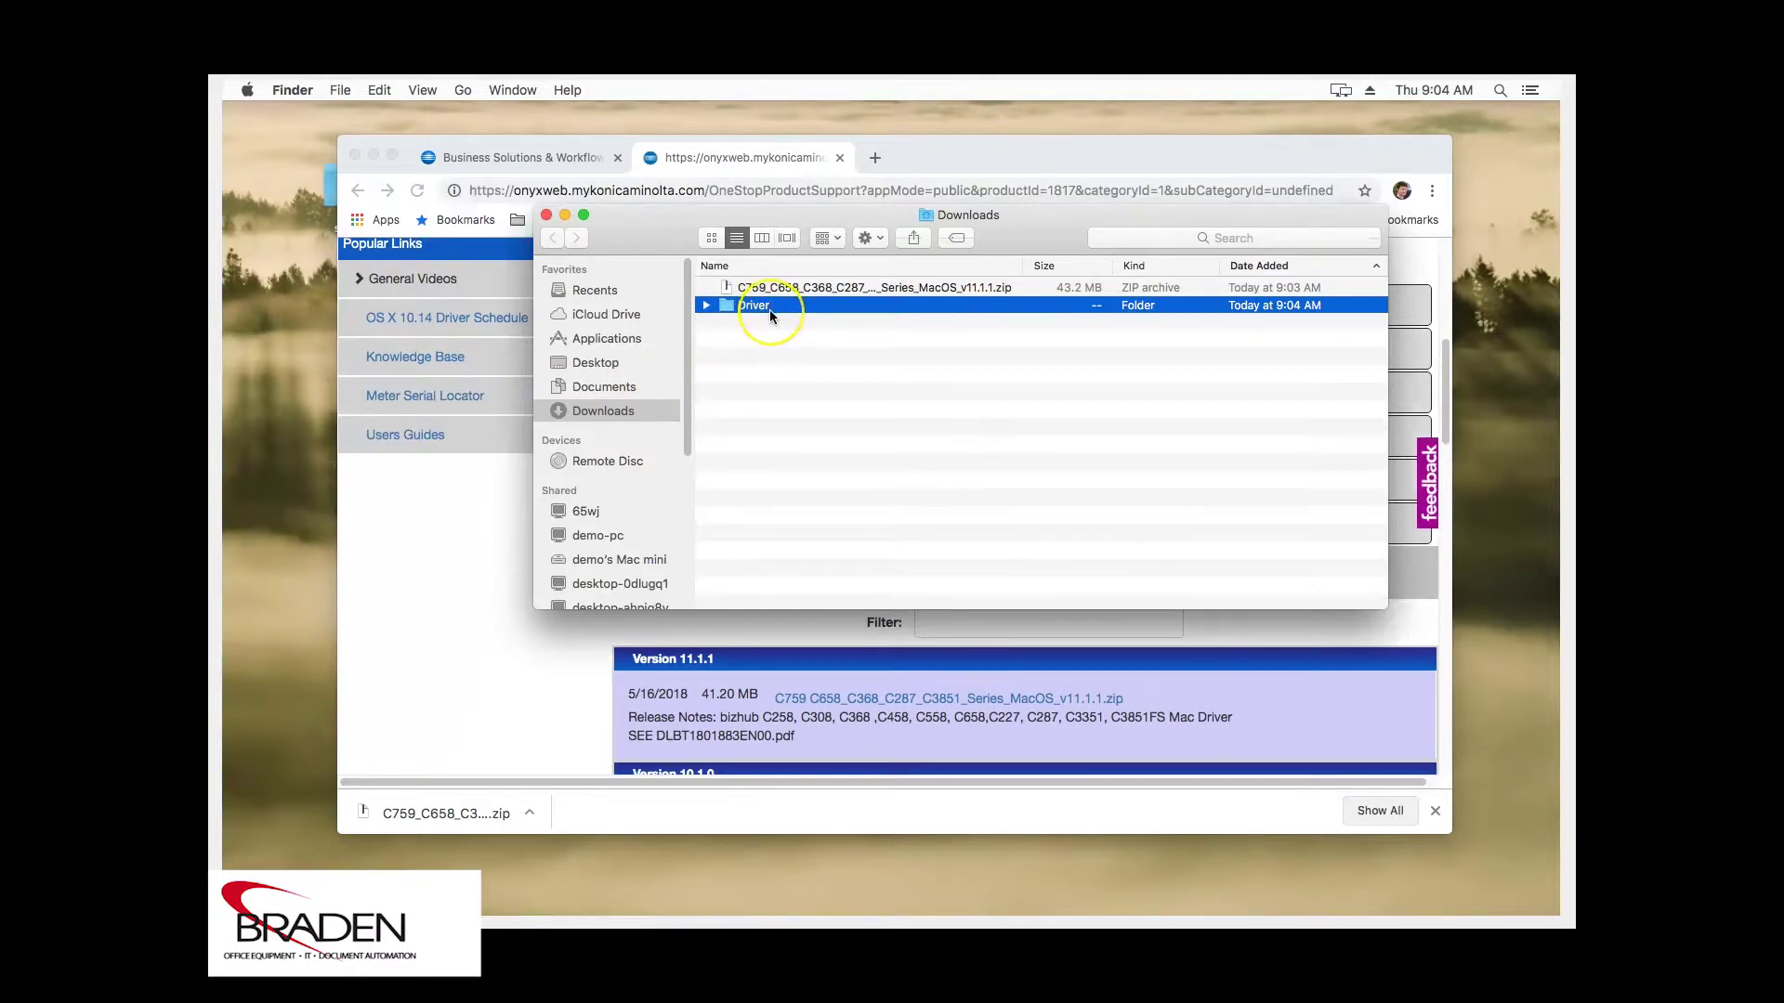
pyautogui.doubleClick(769, 309)
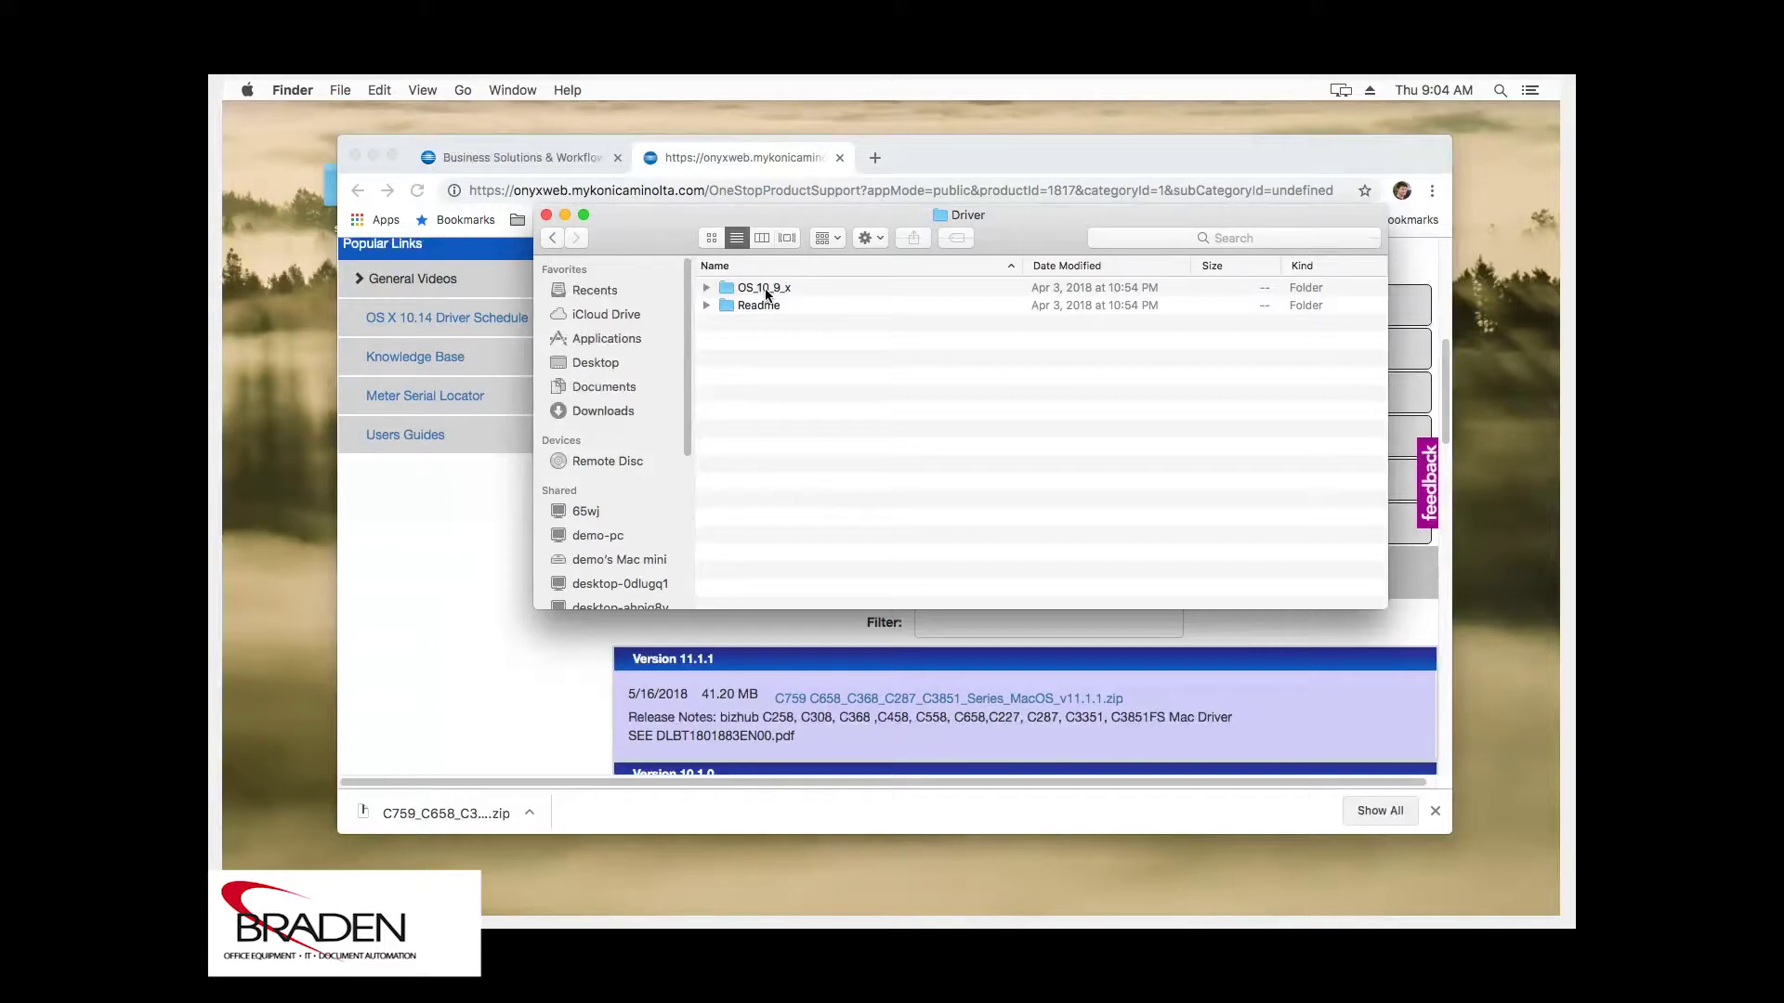
pyautogui.doubleClick(765, 288)
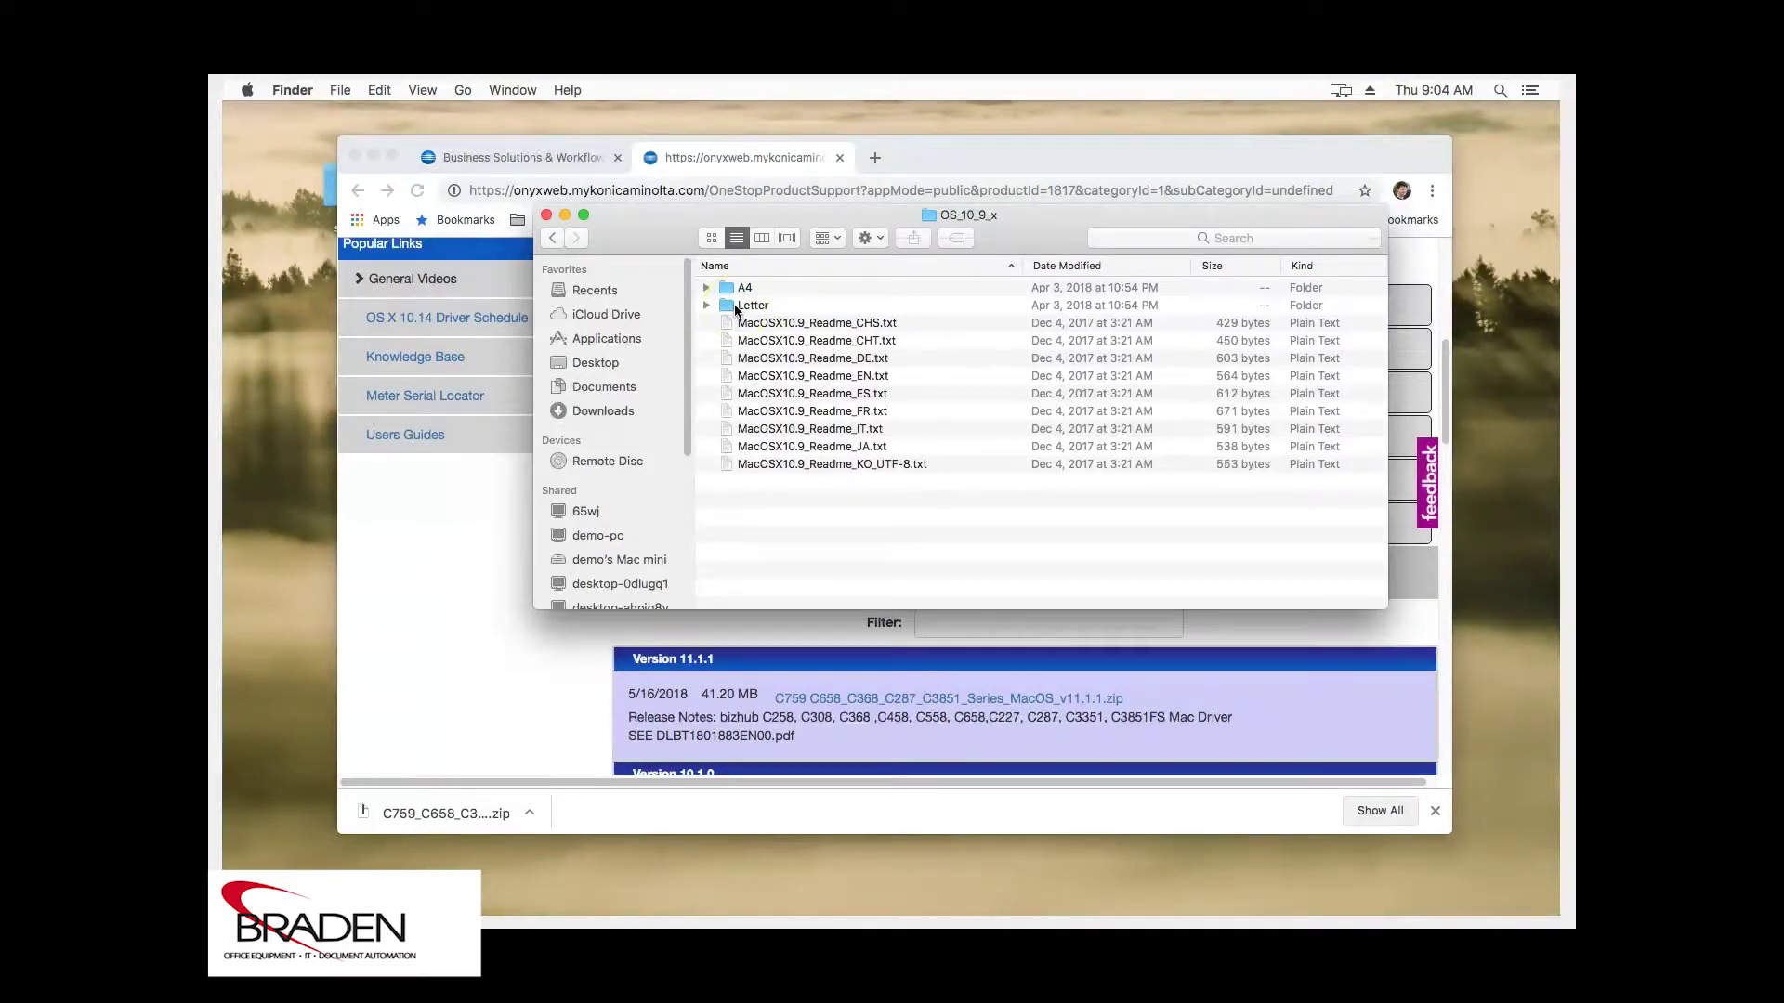
pyautogui.click(738, 291)
pyautogui.click(743, 307)
pyautogui.doubleClick(748, 306)
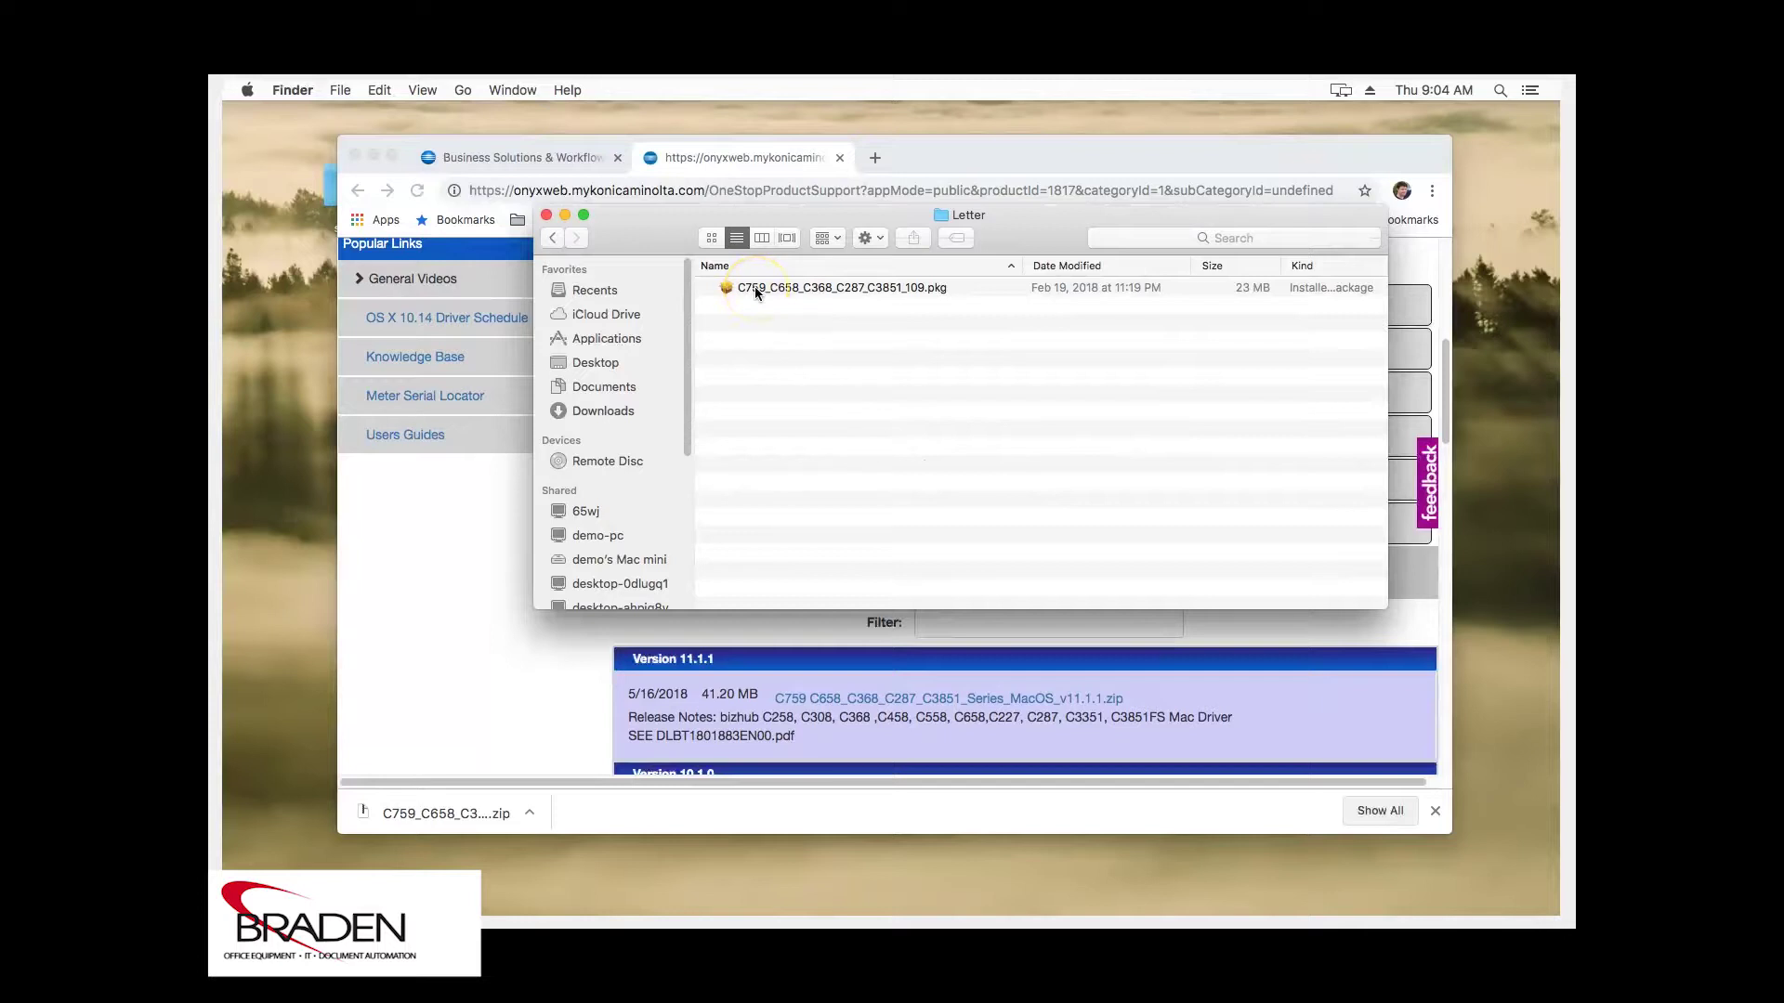
pyautogui.click(900, 288)
# - Run the C759_C658_C368_C287_C3851_109.pkg installer, accept the license and authorize with the admin password
pyautogui.doubleClick(879, 284)
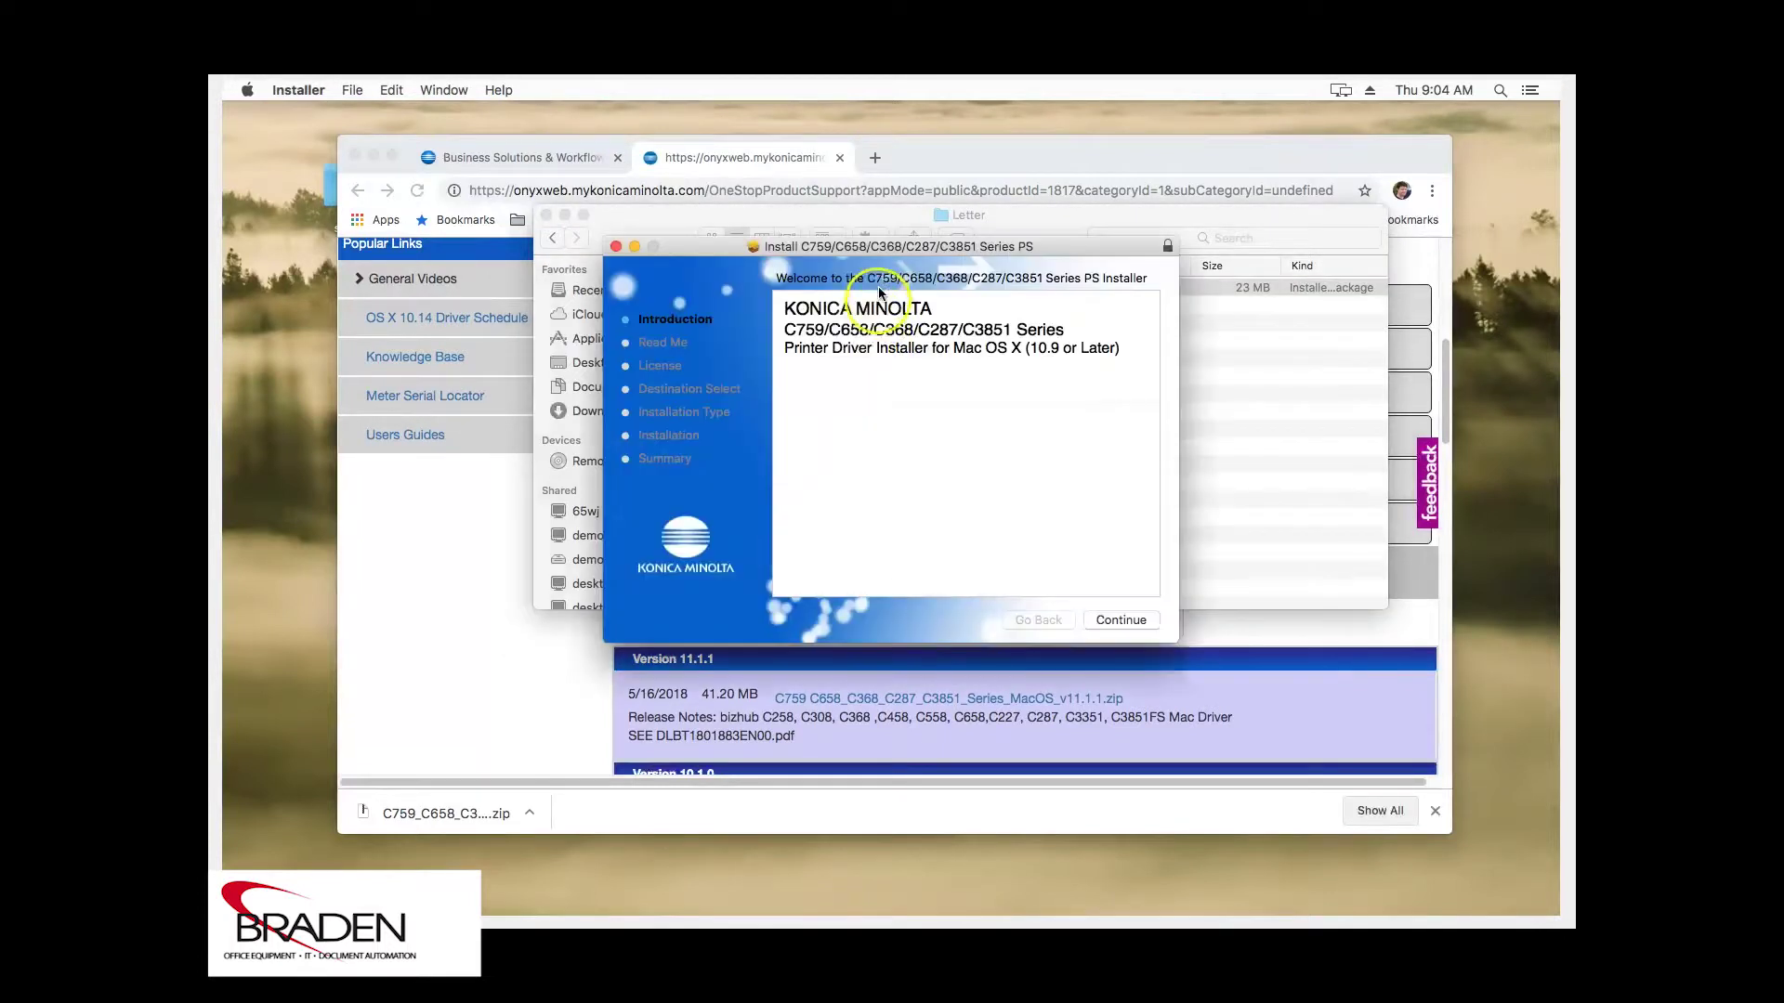
pyautogui.click(1120, 619)
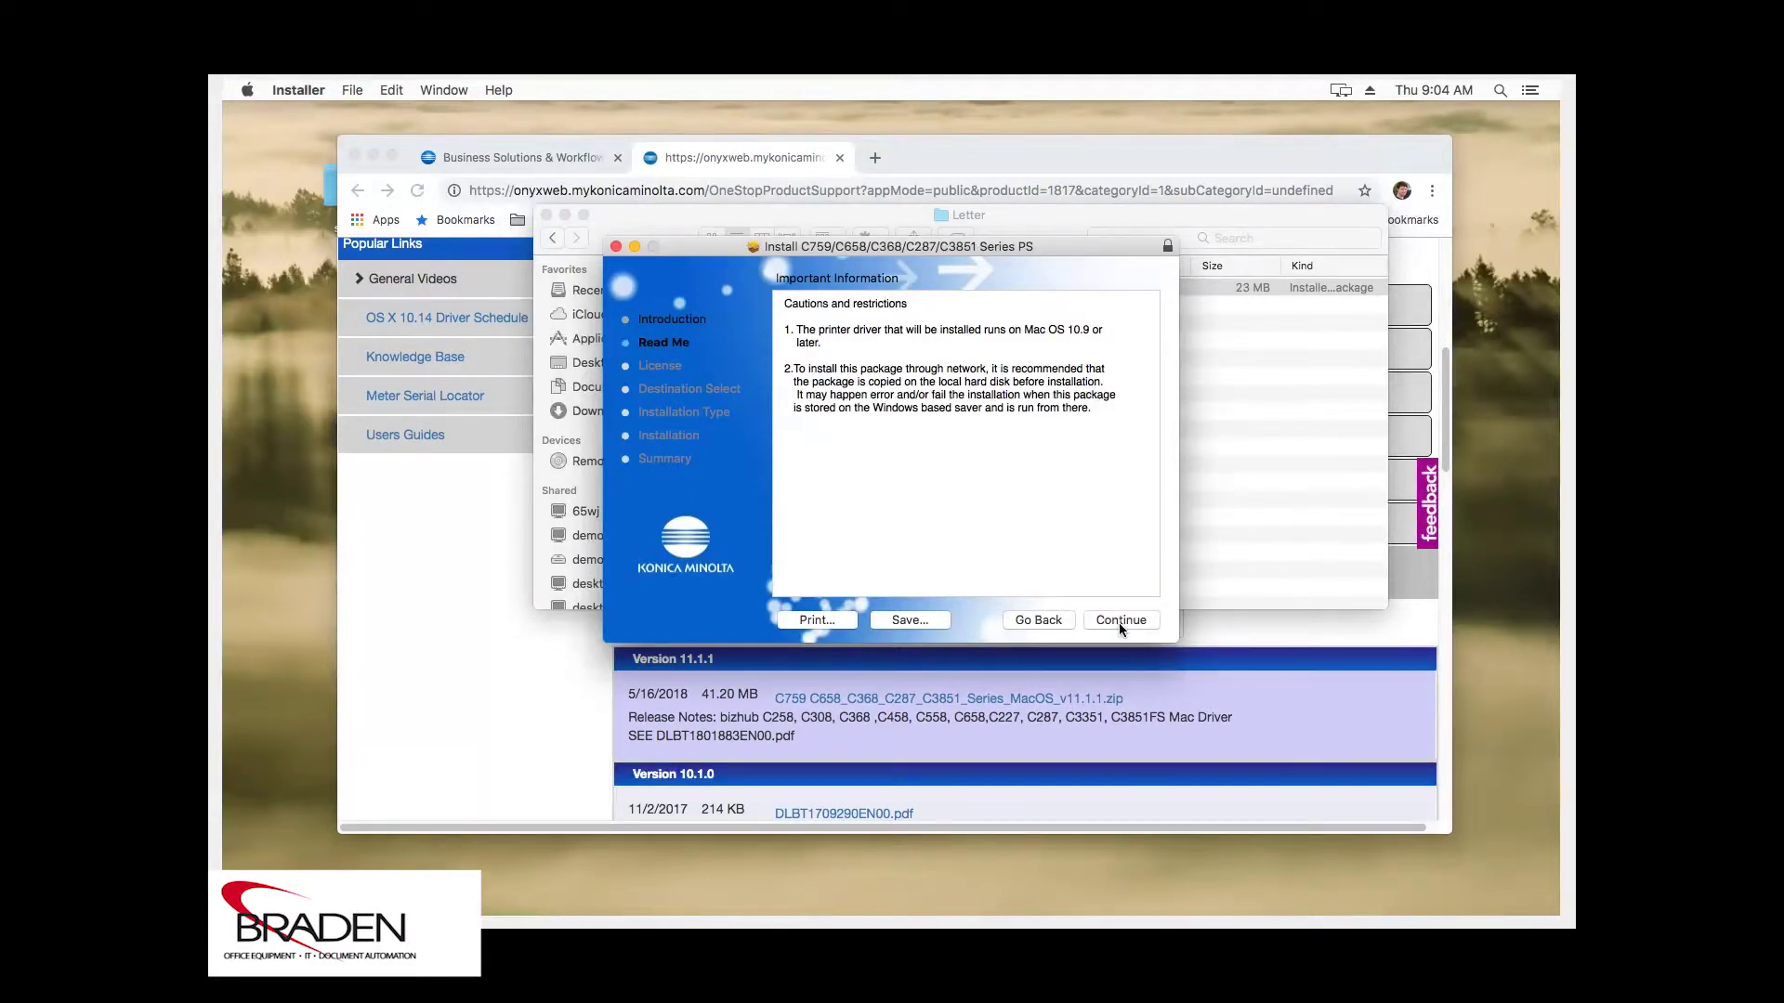
pyautogui.click(1119, 621)
pyautogui.click(1119, 621)
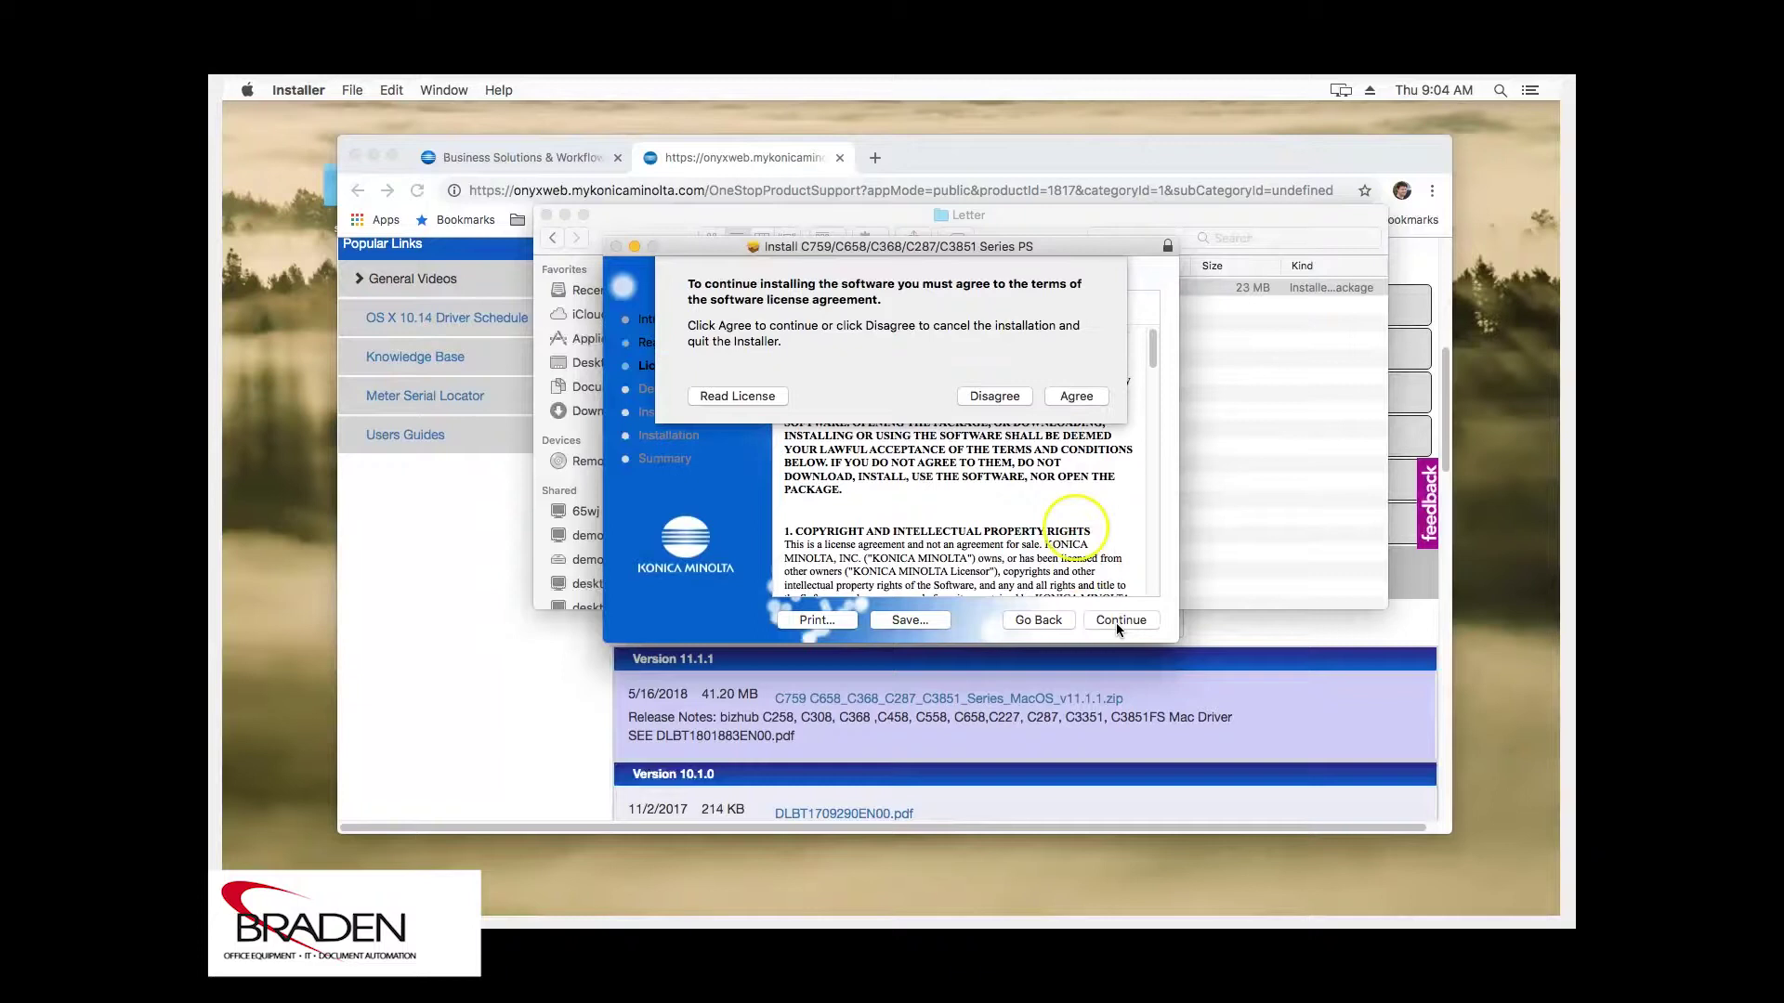
pyautogui.click(1076, 387)
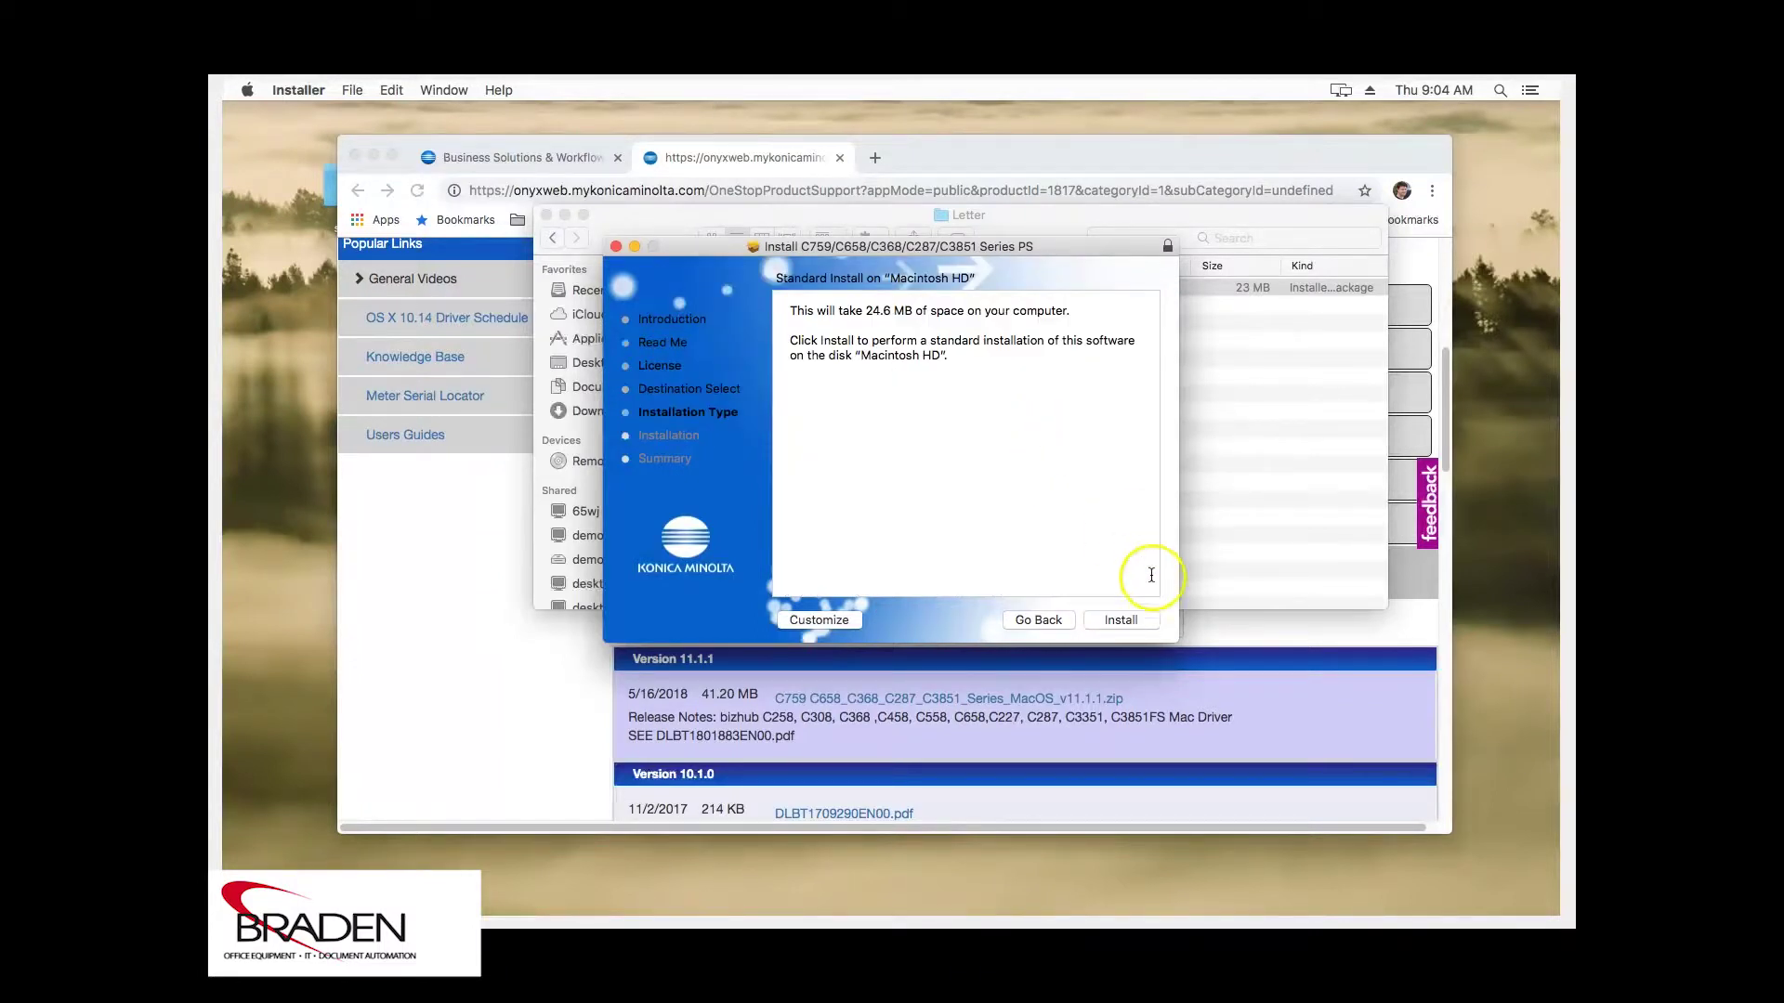
pyautogui.click(1135, 620)
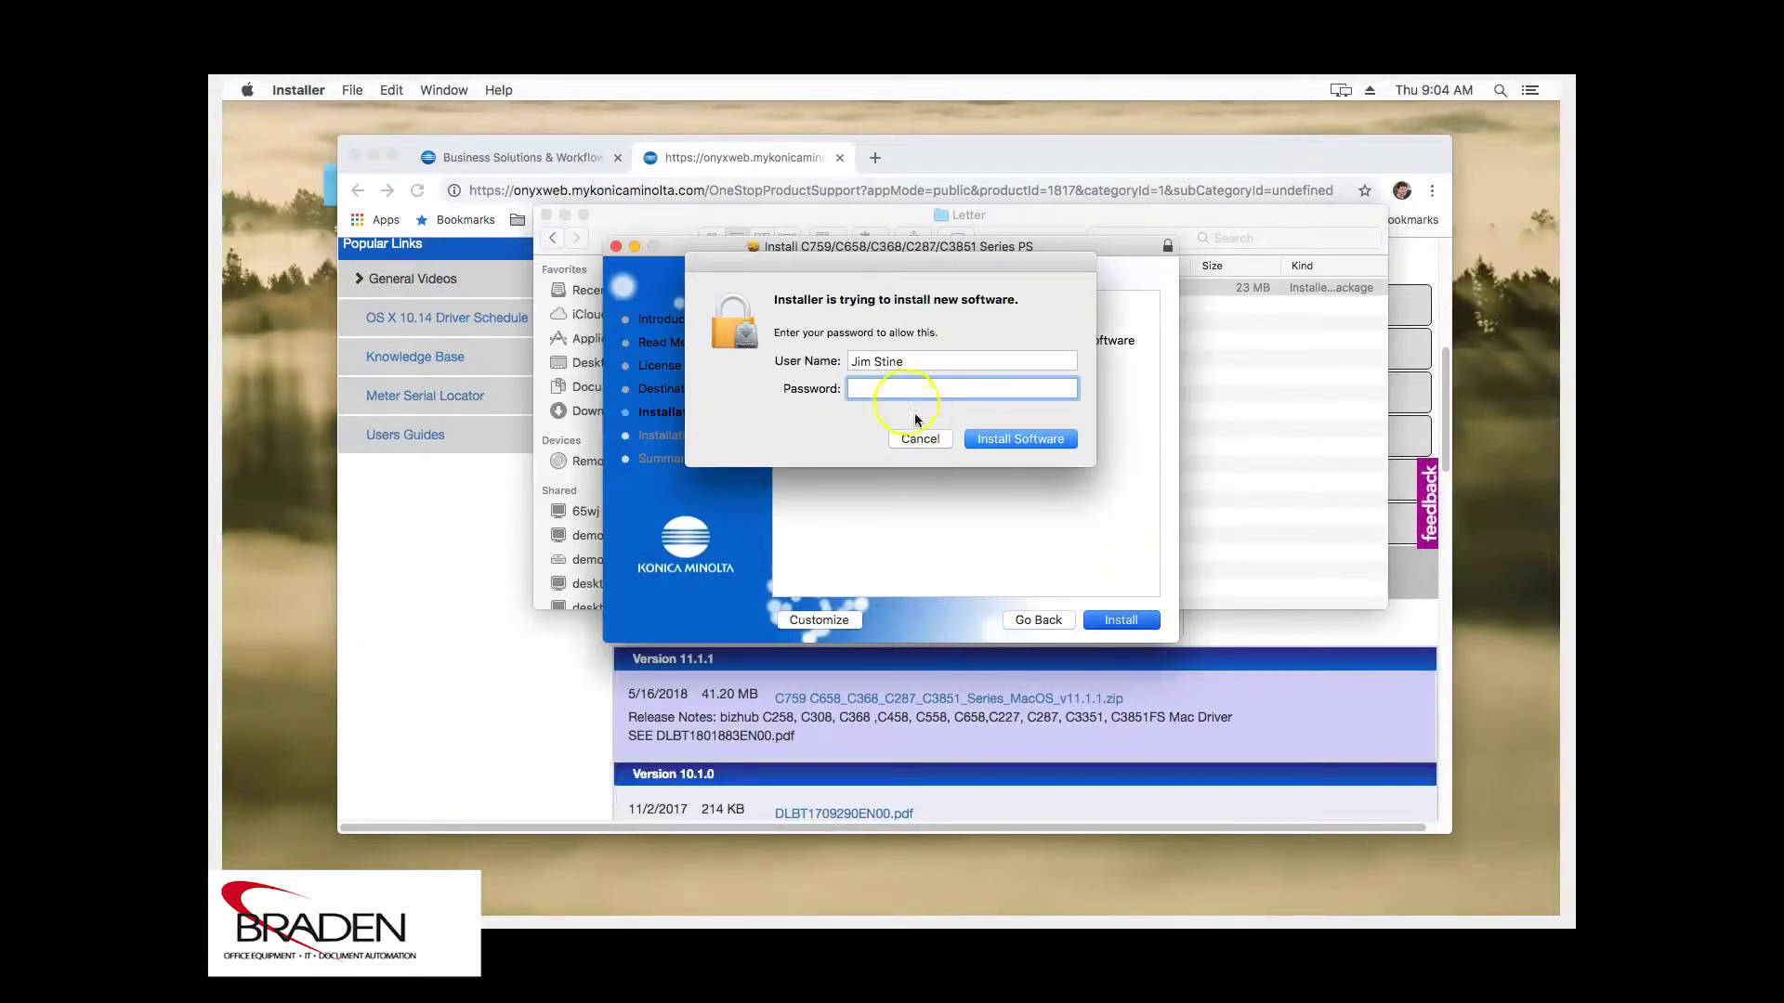
pyautogui.write('•••••••••')
pyautogui.click(988, 444)
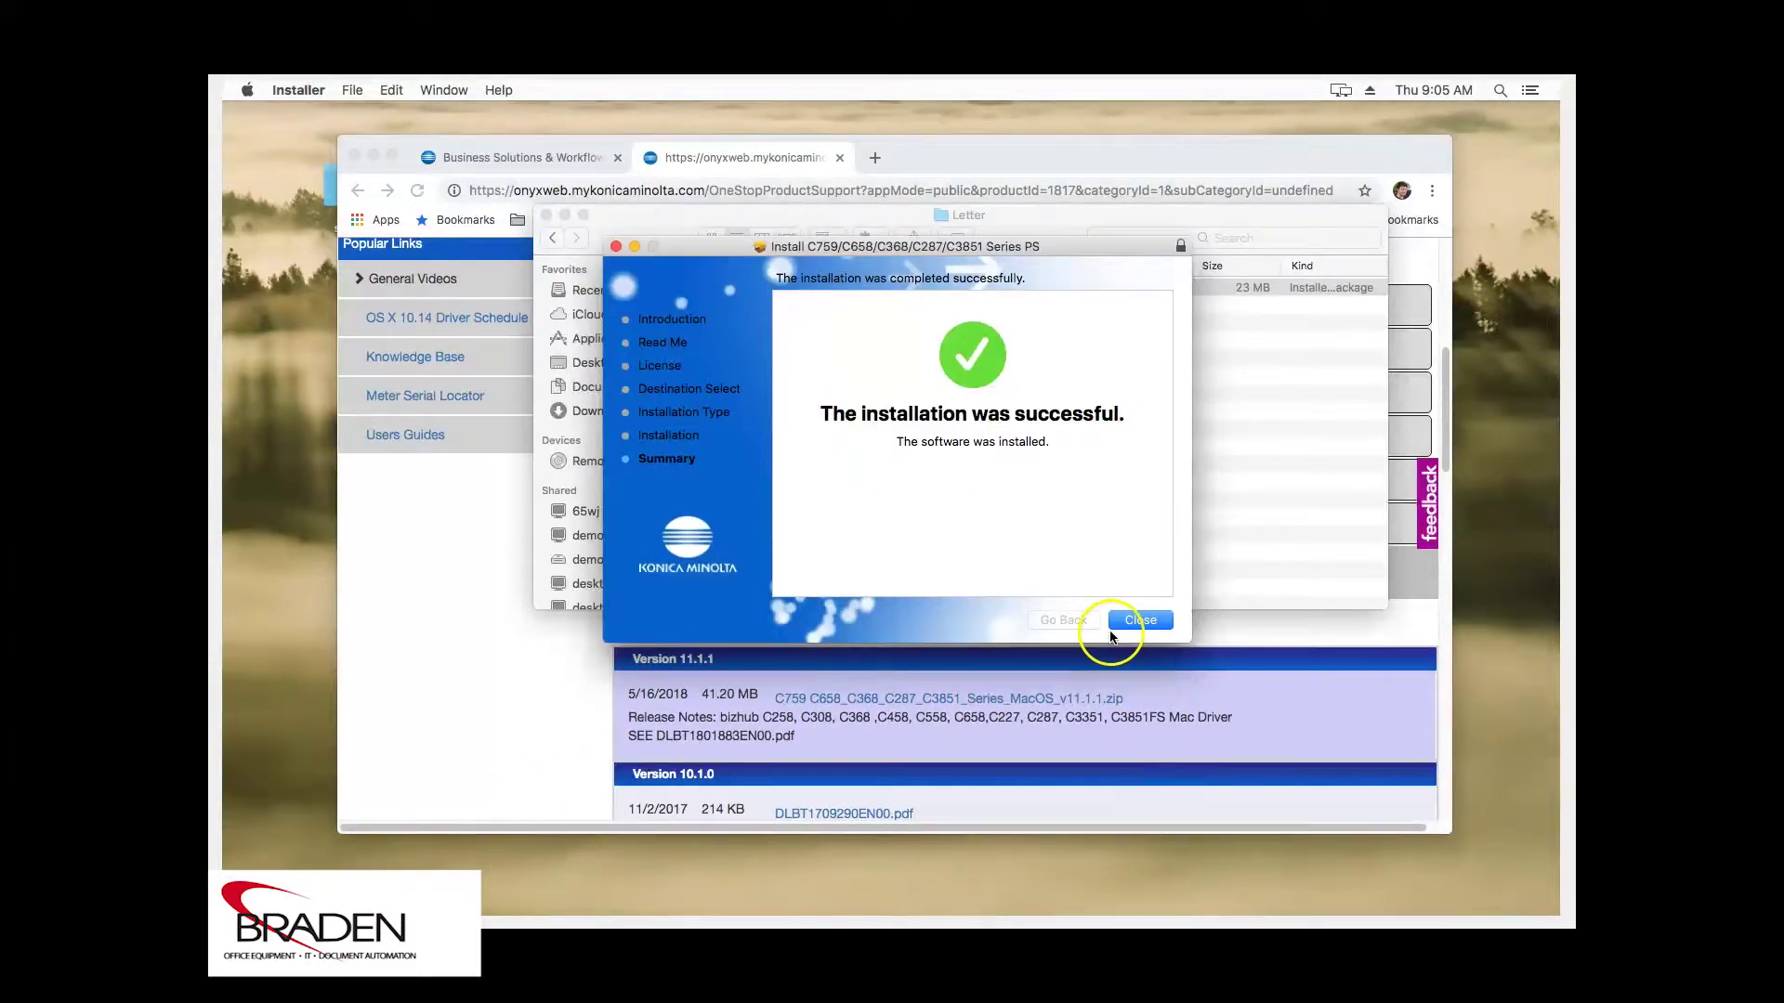
# - Close the finished installer, the Letter Finder window and the Chrome window
pyautogui.click(1130, 620)
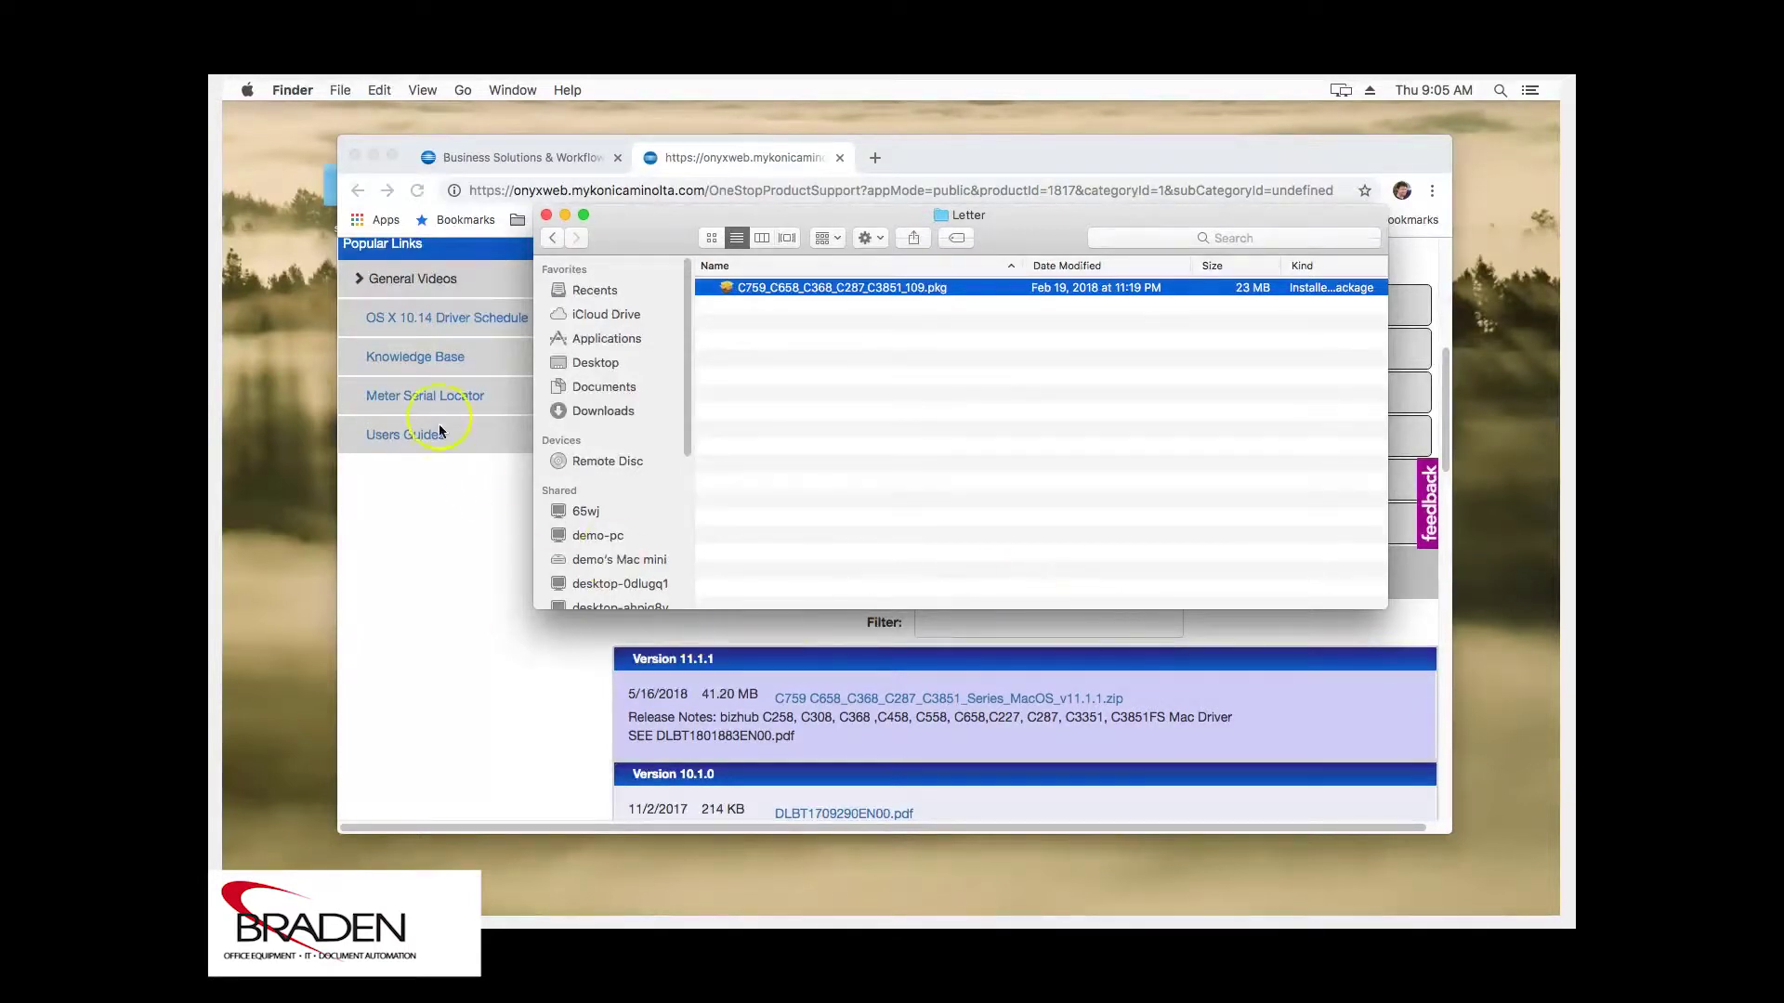
pyautogui.click(547, 216)
pyautogui.click(547, 216)
pyautogui.click(546, 216)
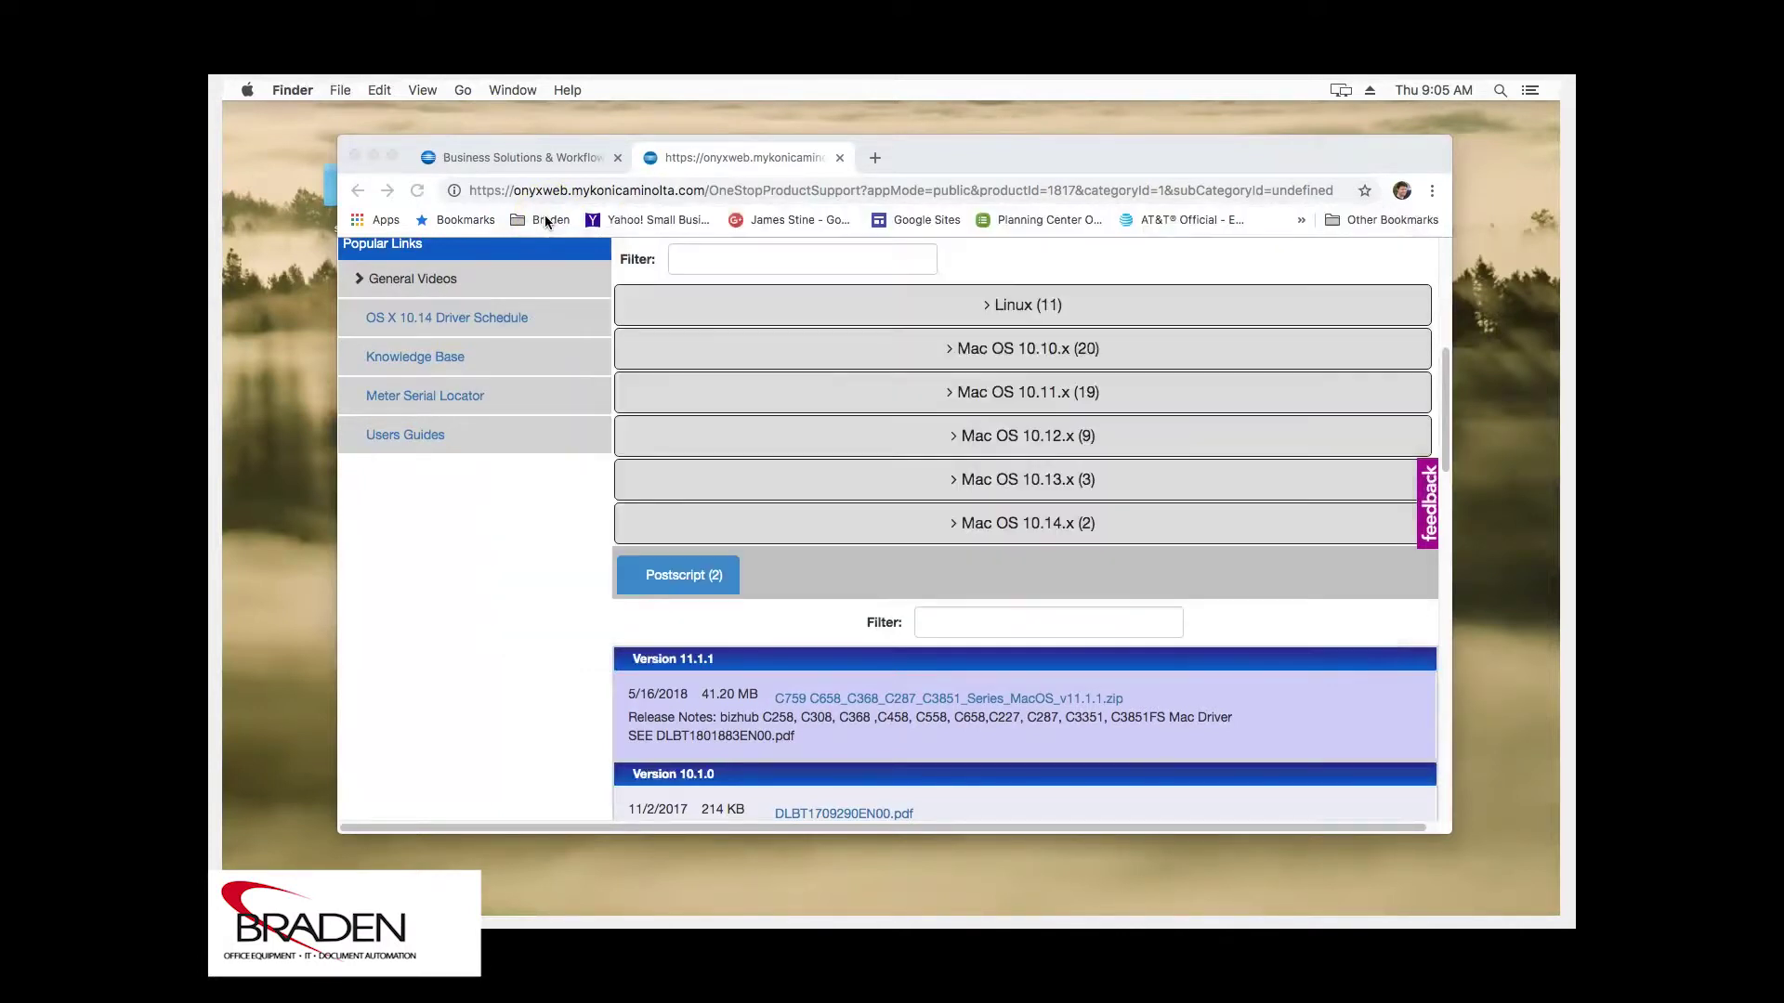
pyautogui.click(353, 156)
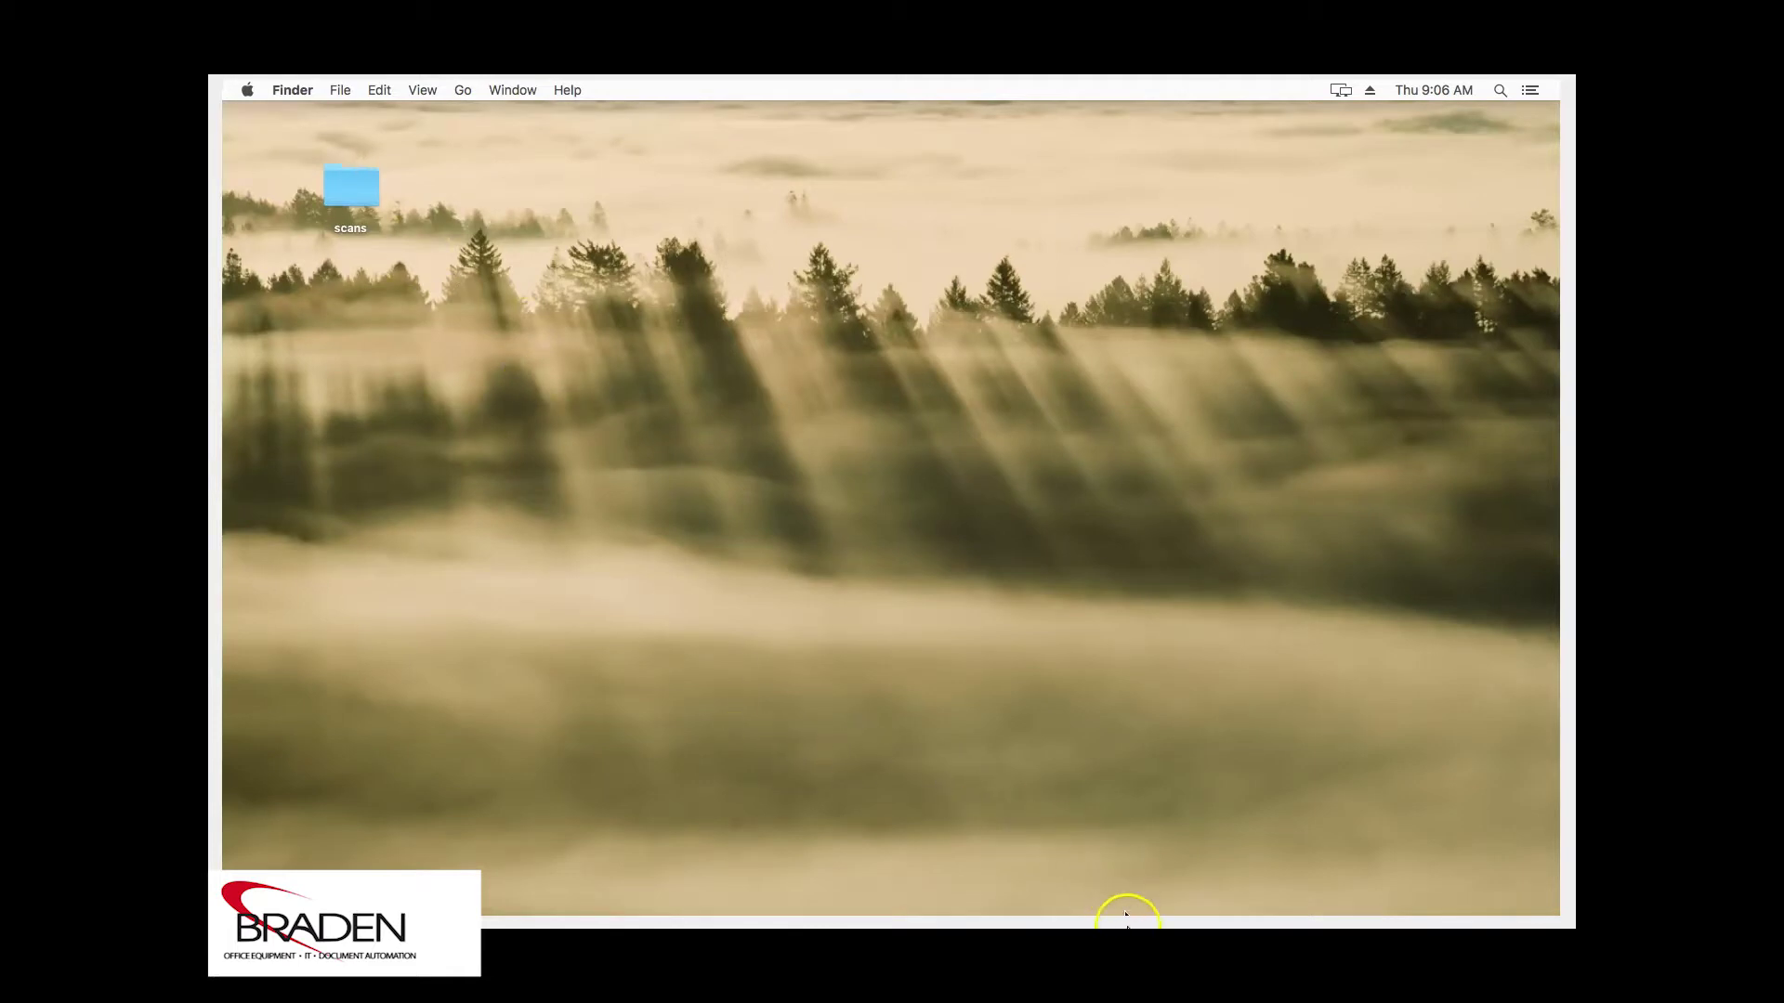
# - Open System Preferences from the Dock and go to Printers & Scanners
pyautogui.moveTo(1112, 920)
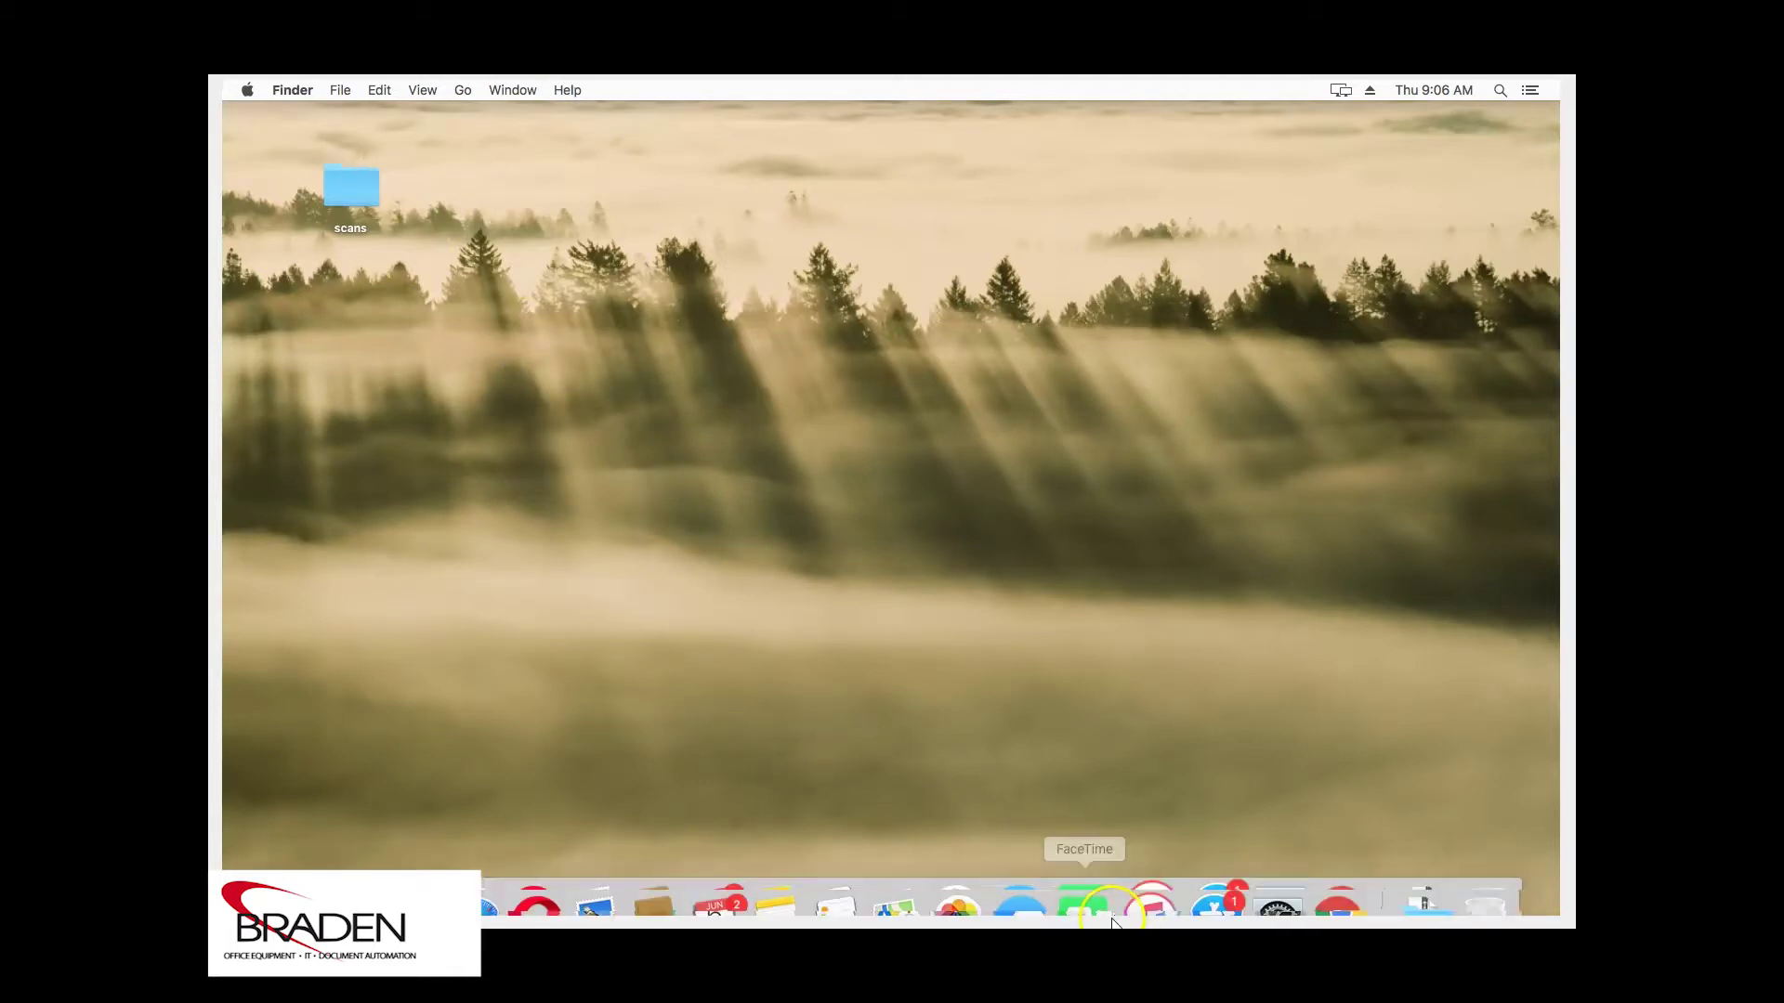
pyautogui.click(1269, 882)
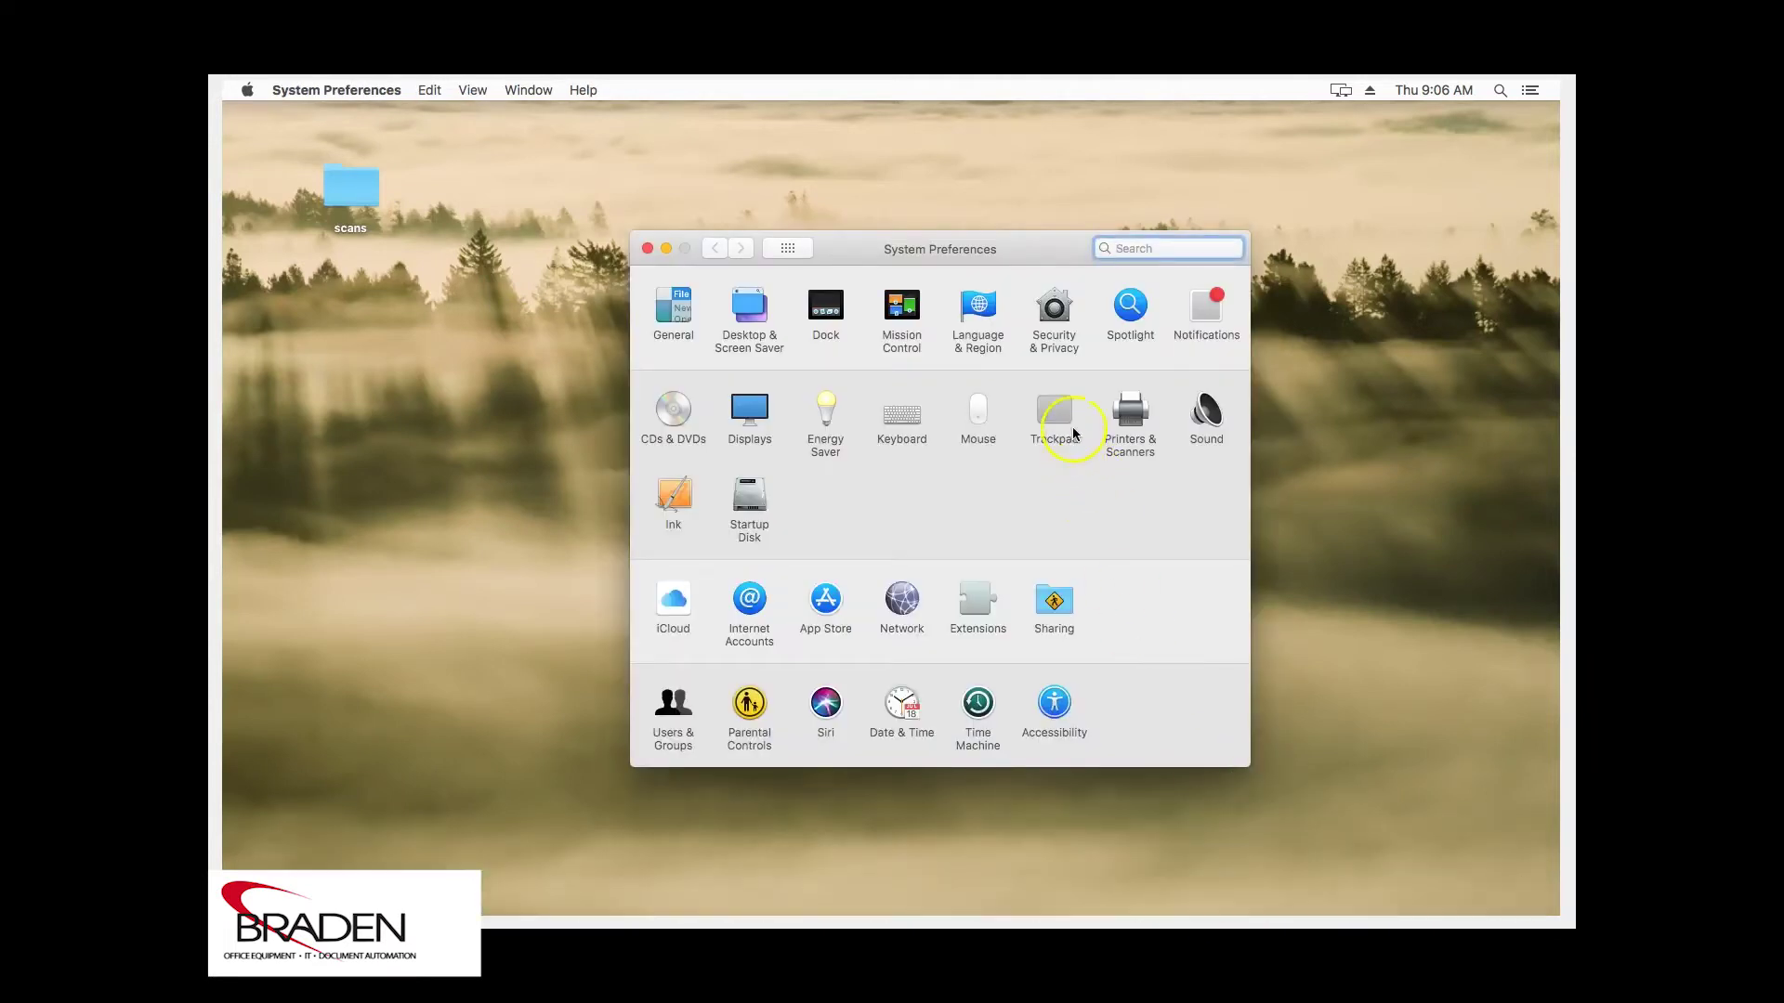
pyautogui.click(1128, 416)
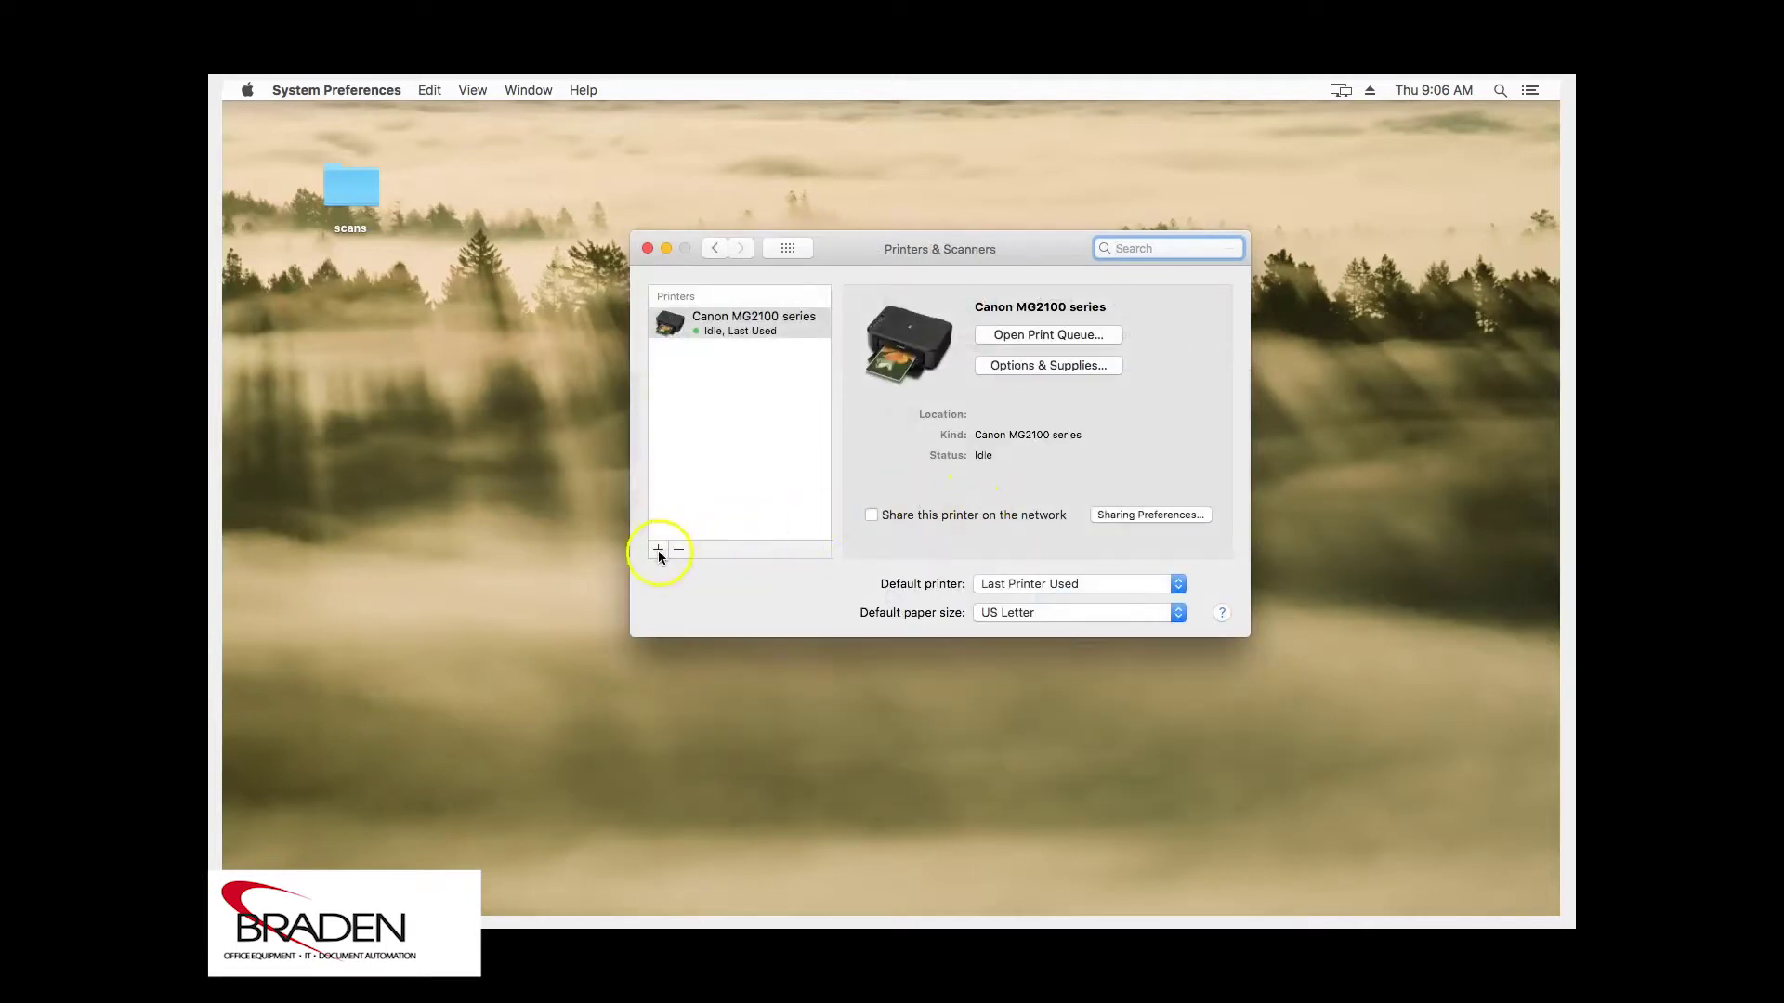
# - Open the Add Printer window from the + button under the Printers list
pyautogui.click(660, 548)
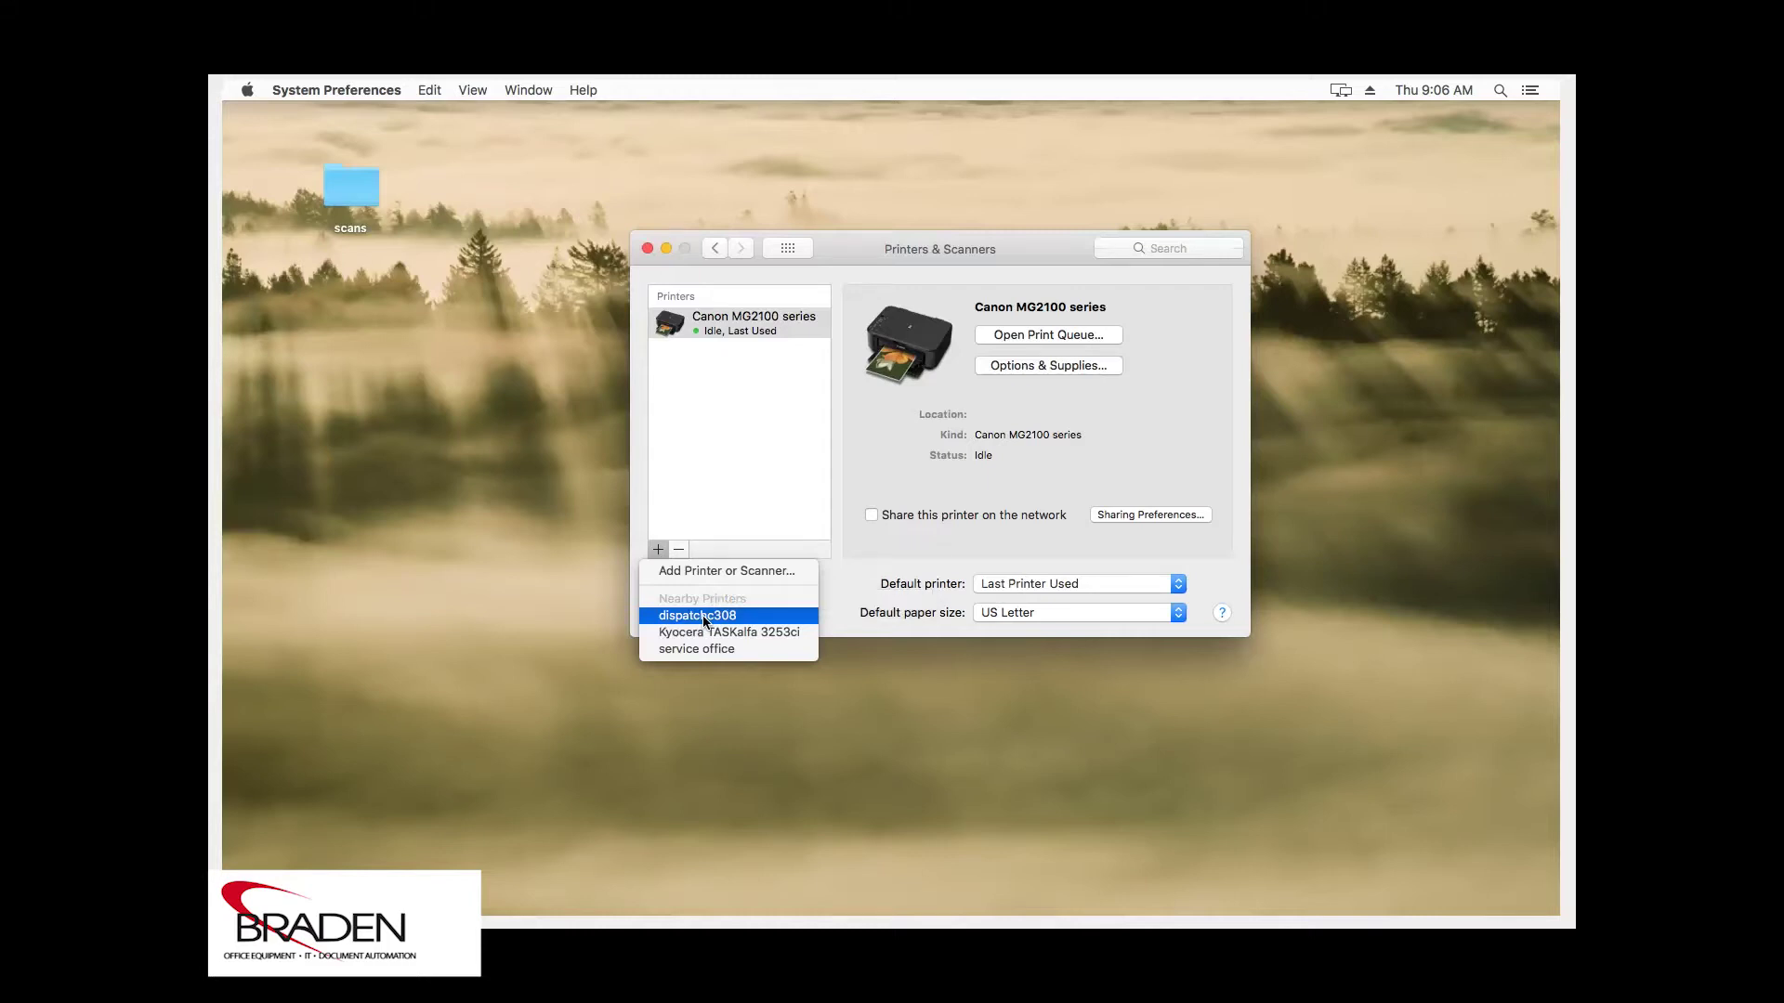
pyautogui.click(699, 572)
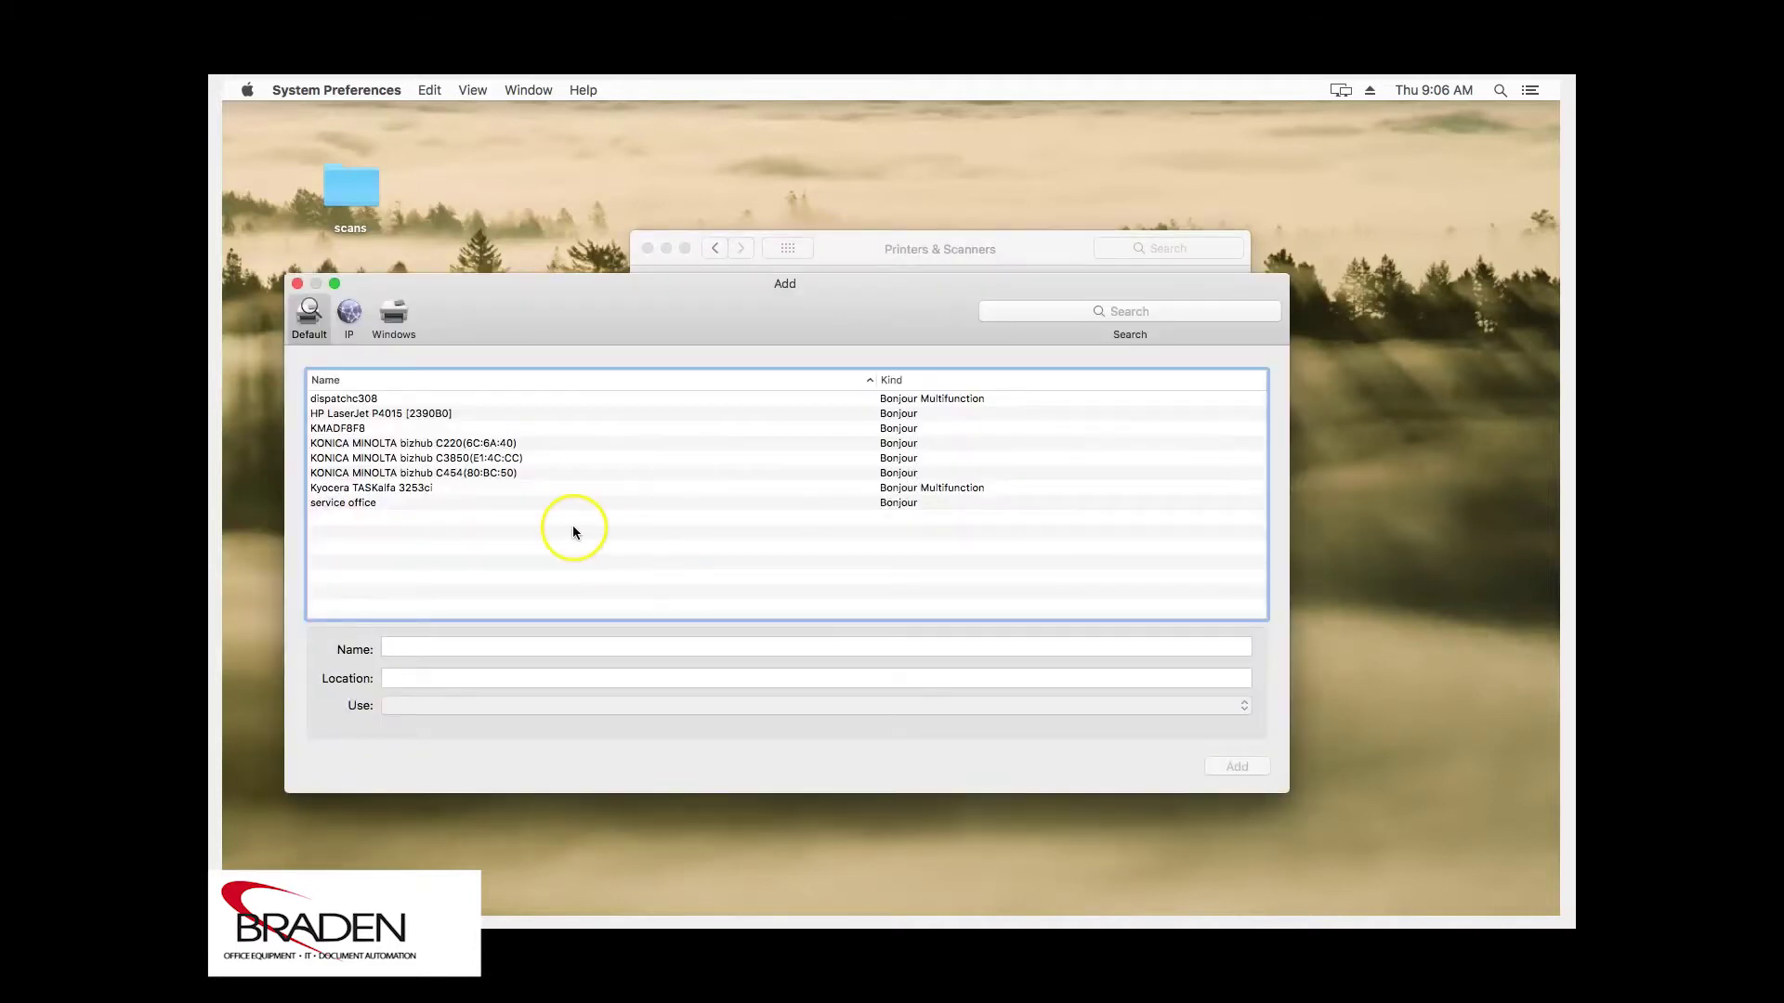
# - Set up an IP printer at address 10.250.56.30 and rename it 'Dispatch C308'
pyautogui.click(351, 314)
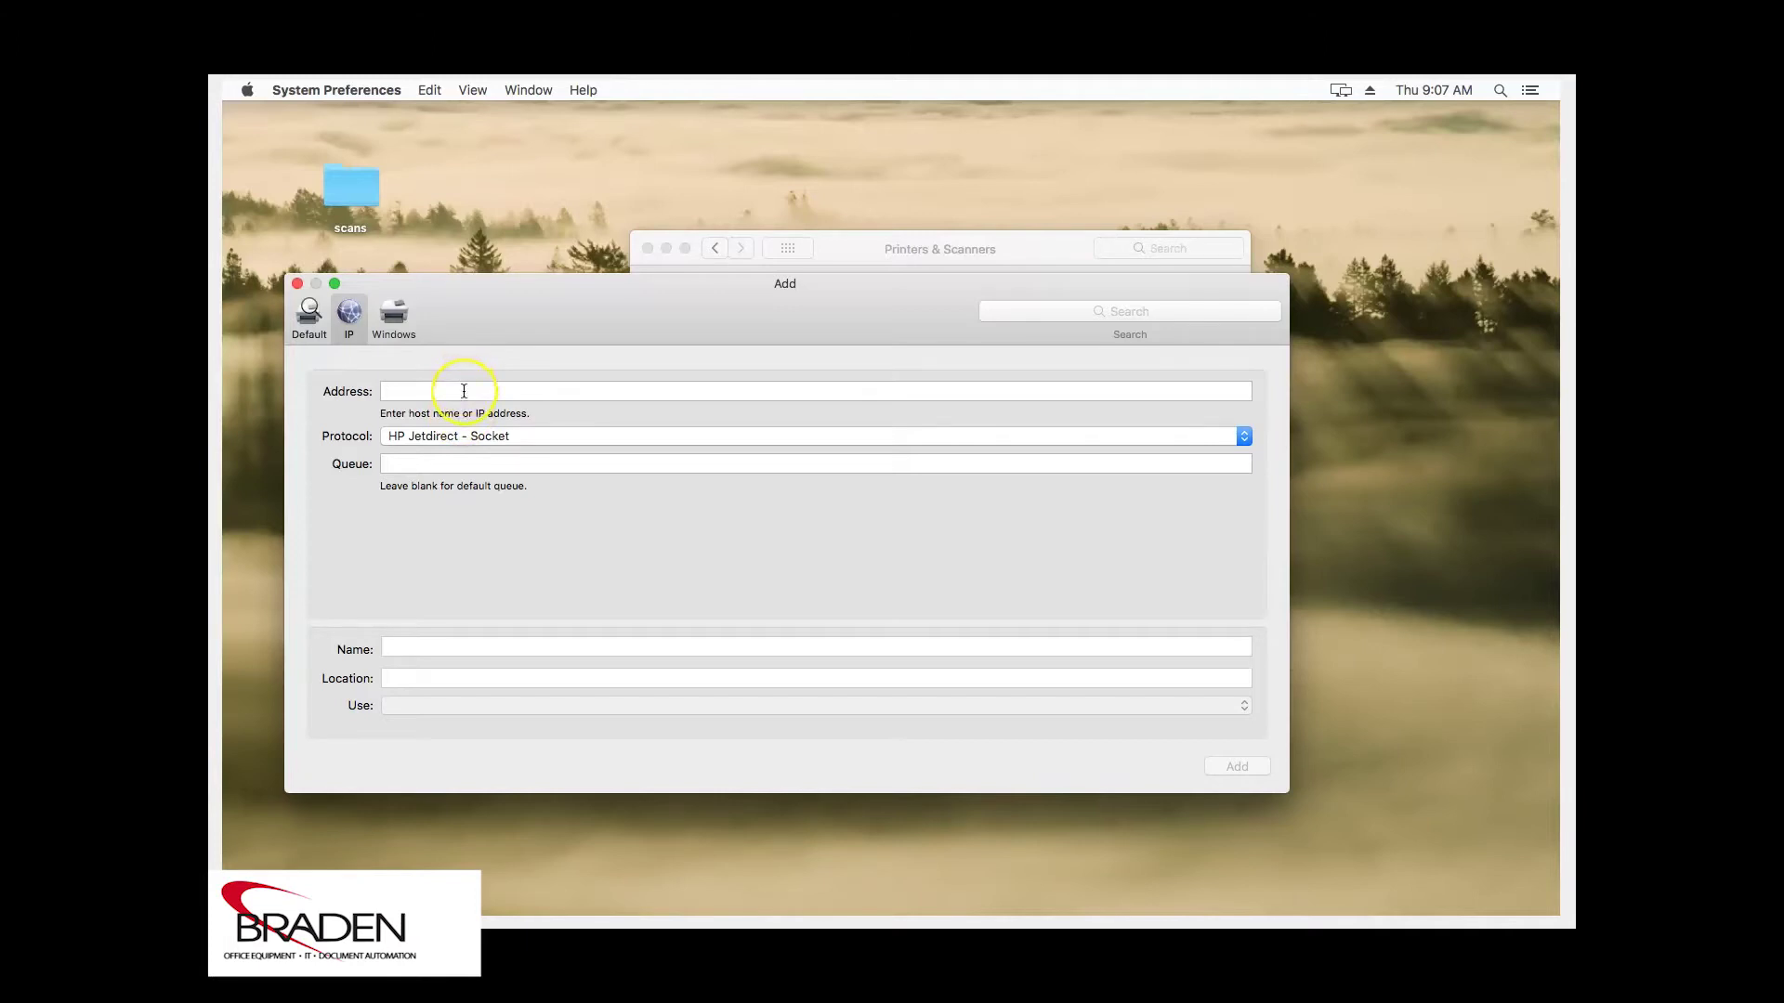
pyautogui.click(464, 391)
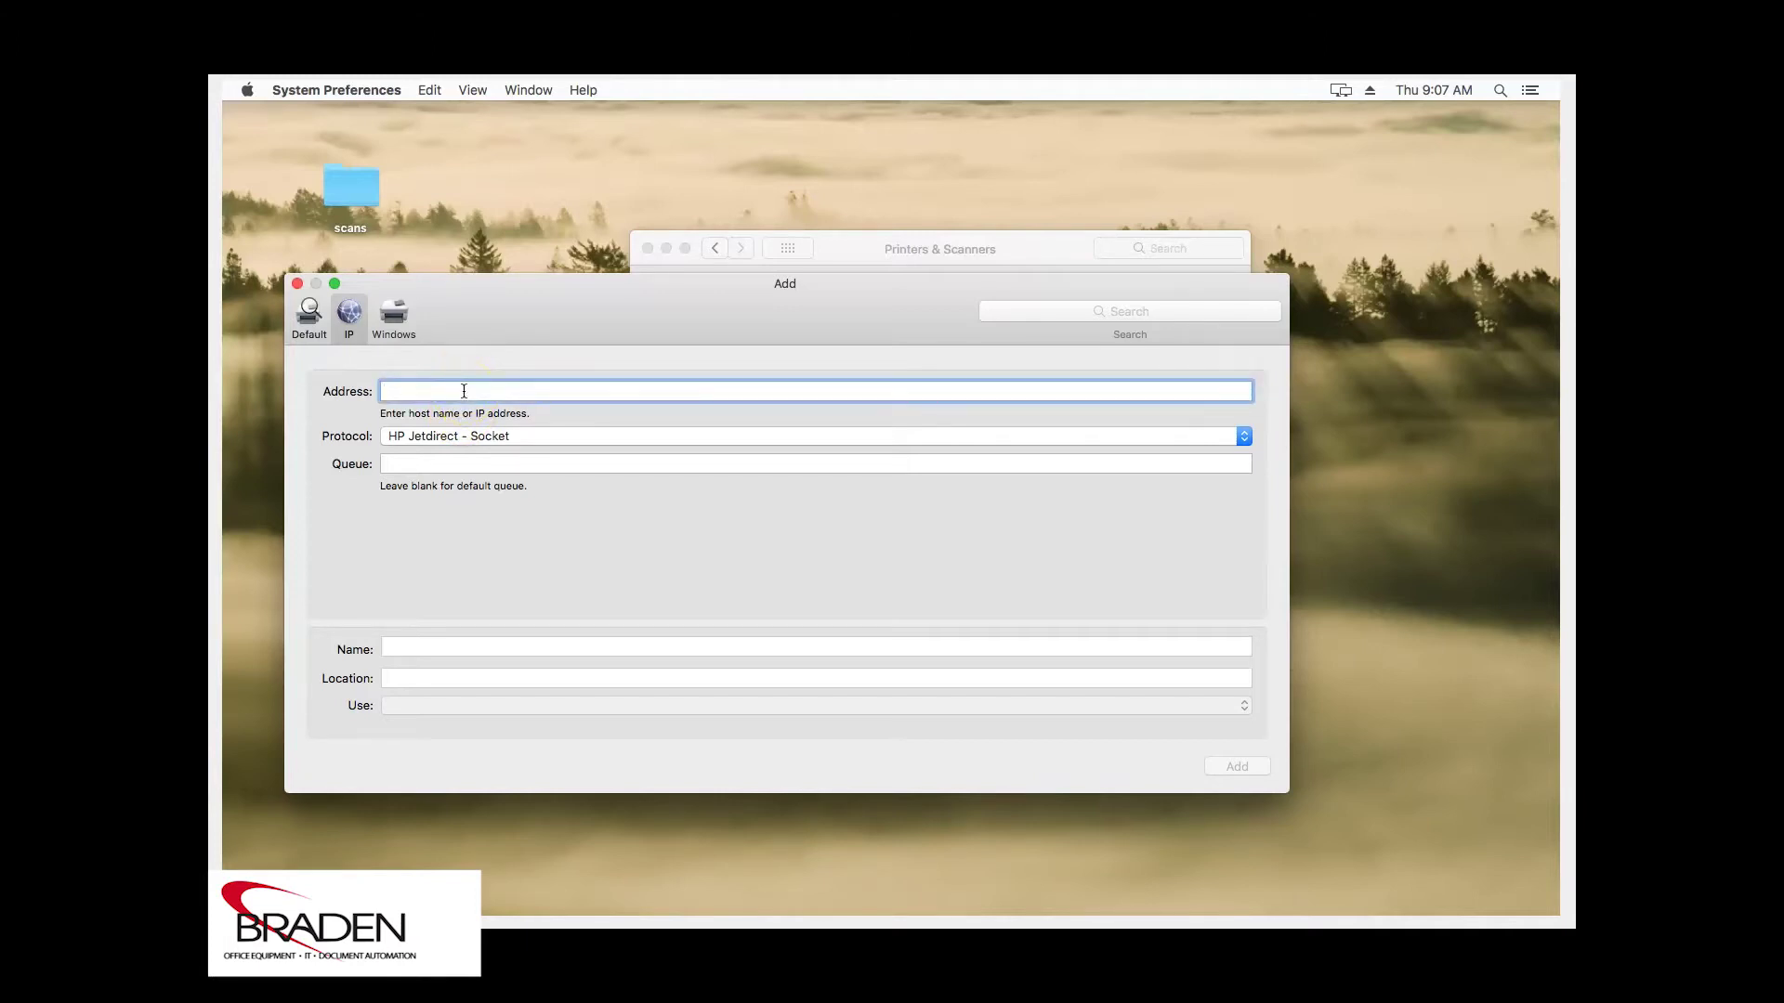
pyautogui.write('10')
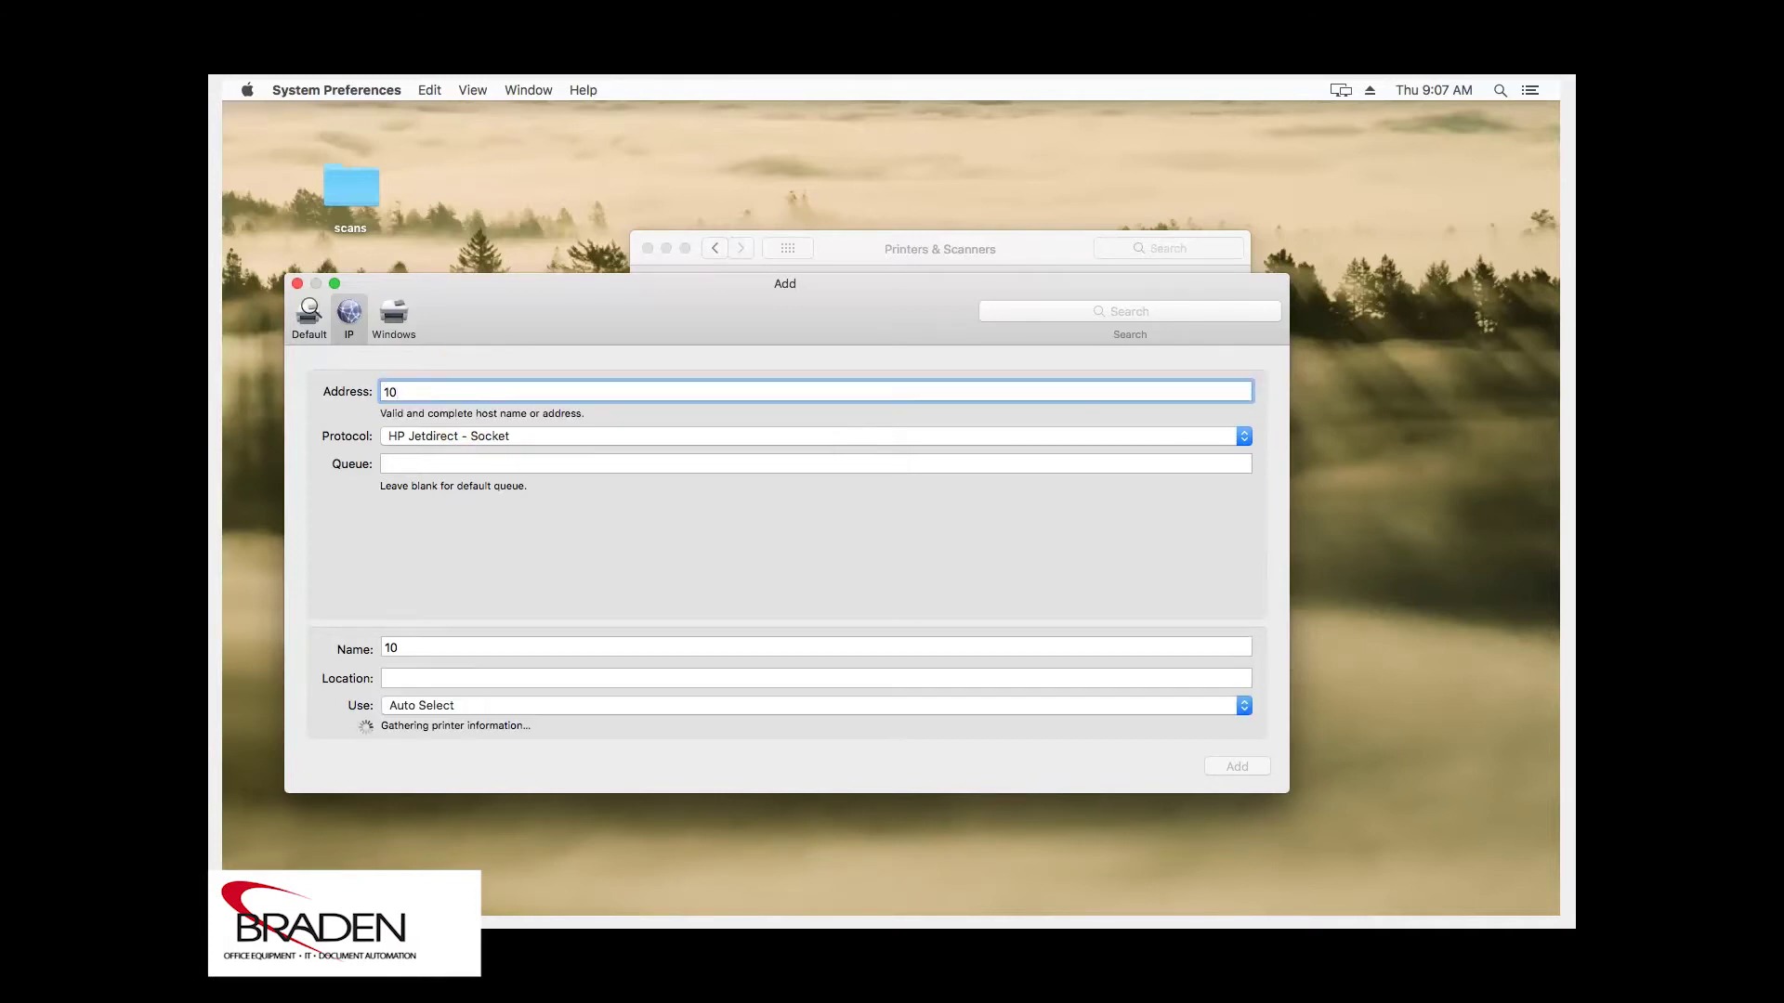
pyautogui.write('.250.')
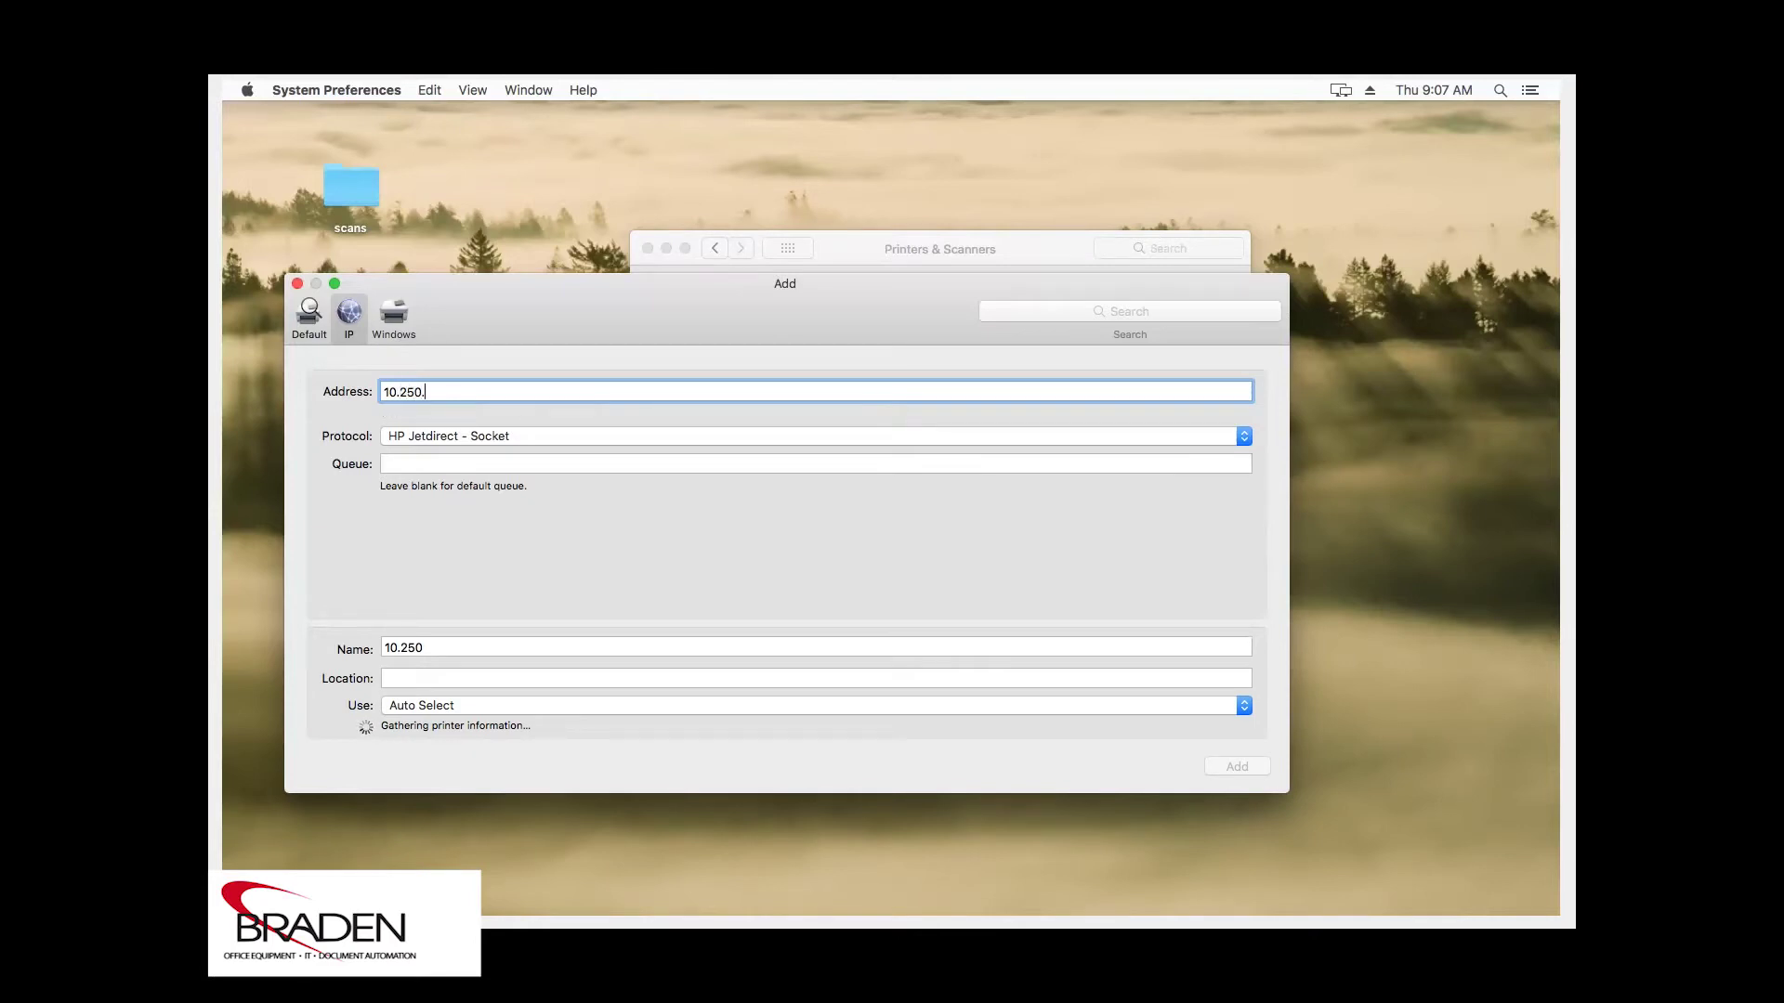
pyautogui.write('56.30')
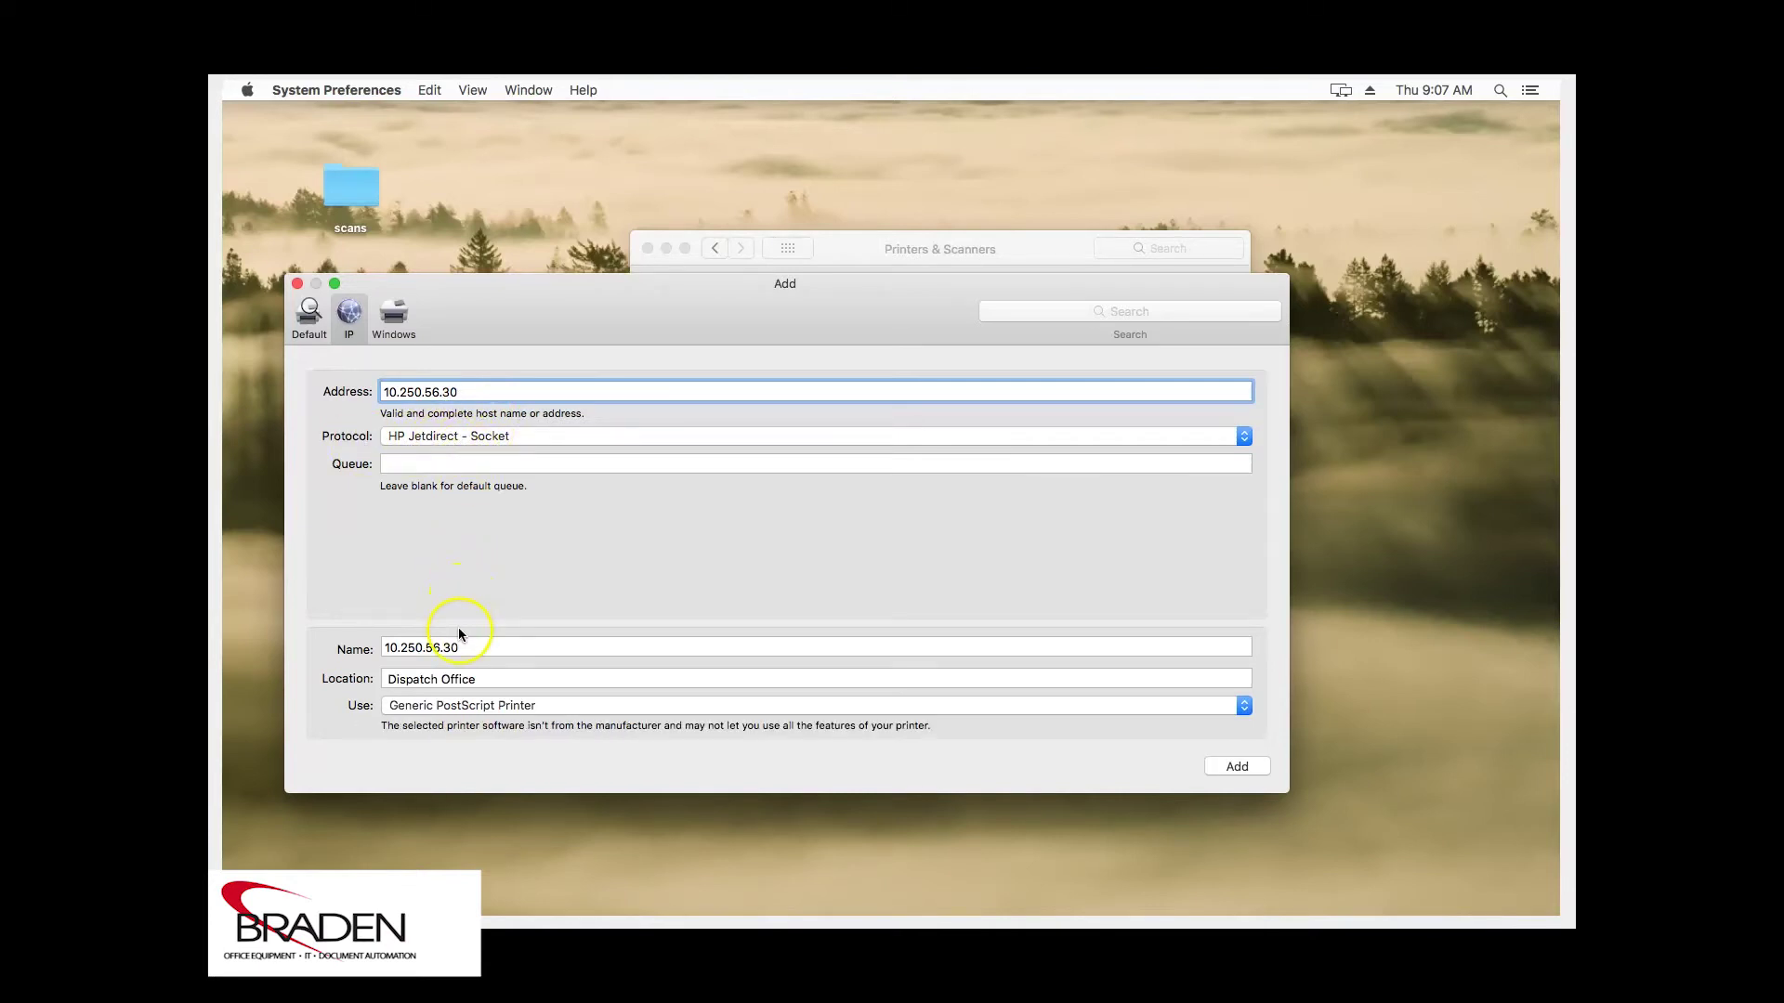
pyautogui.click(481, 646)
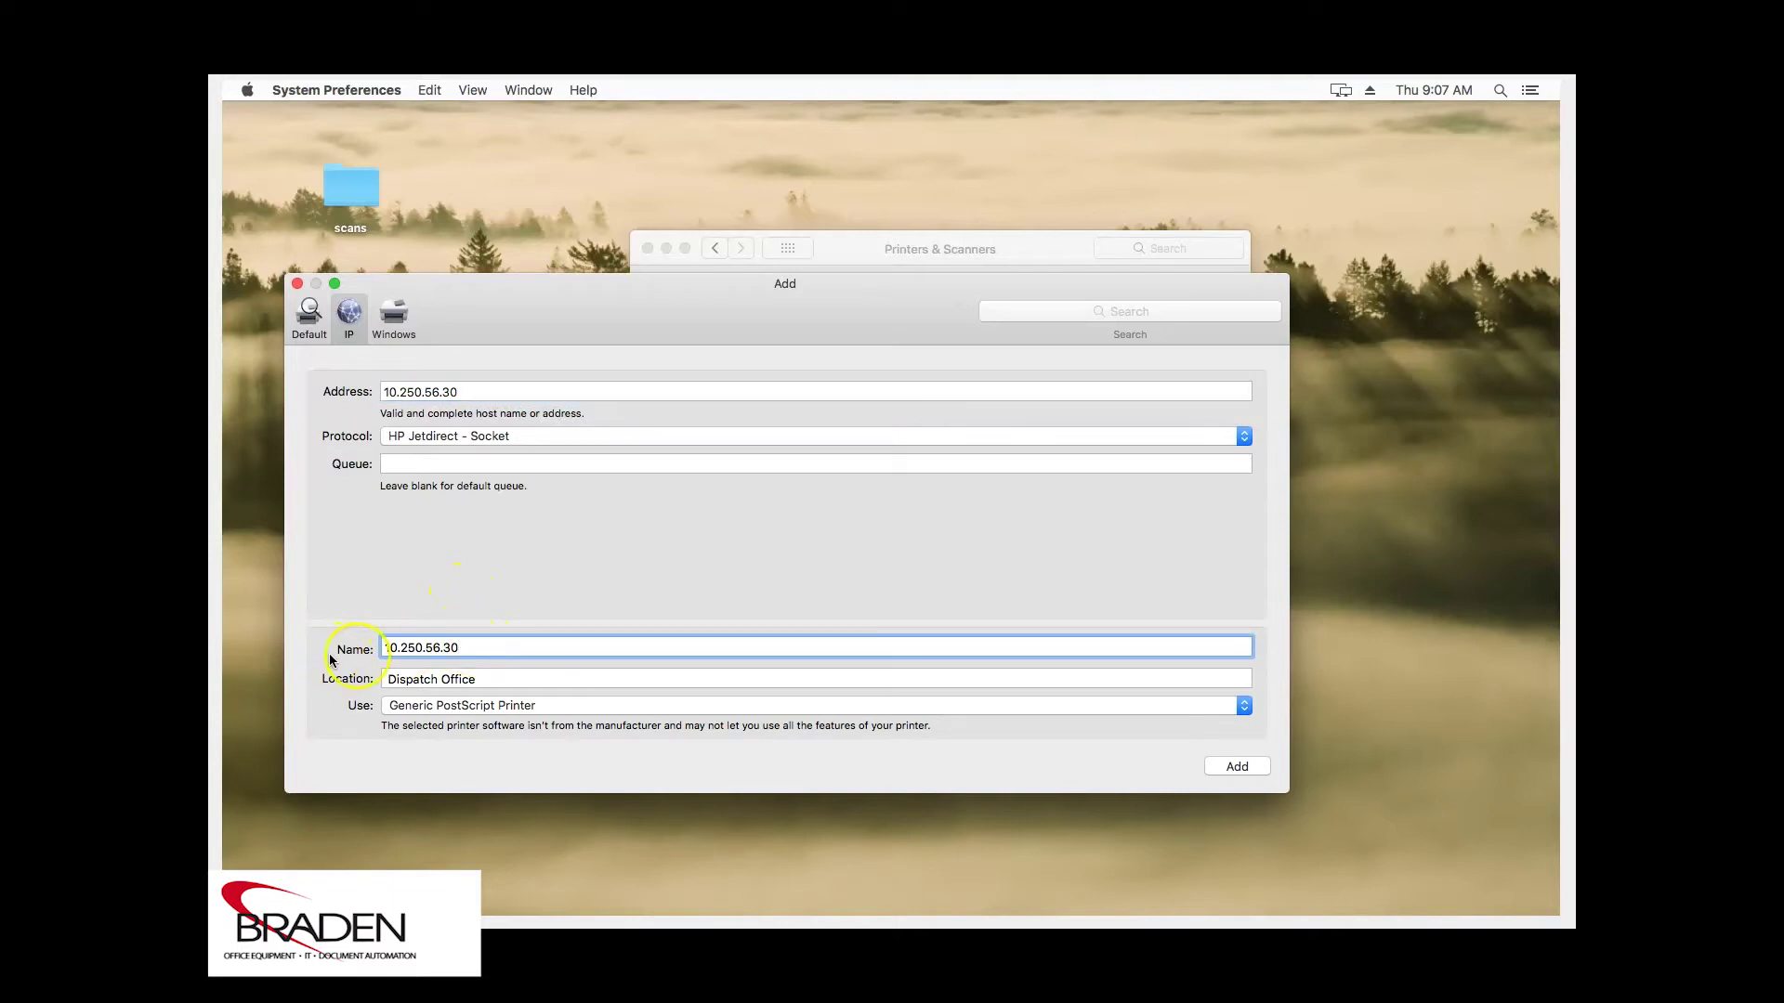
pyautogui.moveTo(495, 646); pyautogui.dragTo(395, 649)
pyautogui.write('Dispatch C308')
# - Choose KONICA MINOLTA C308 PS as the driver software, filtering the list for 'Kon'
pyautogui.click(438, 706)
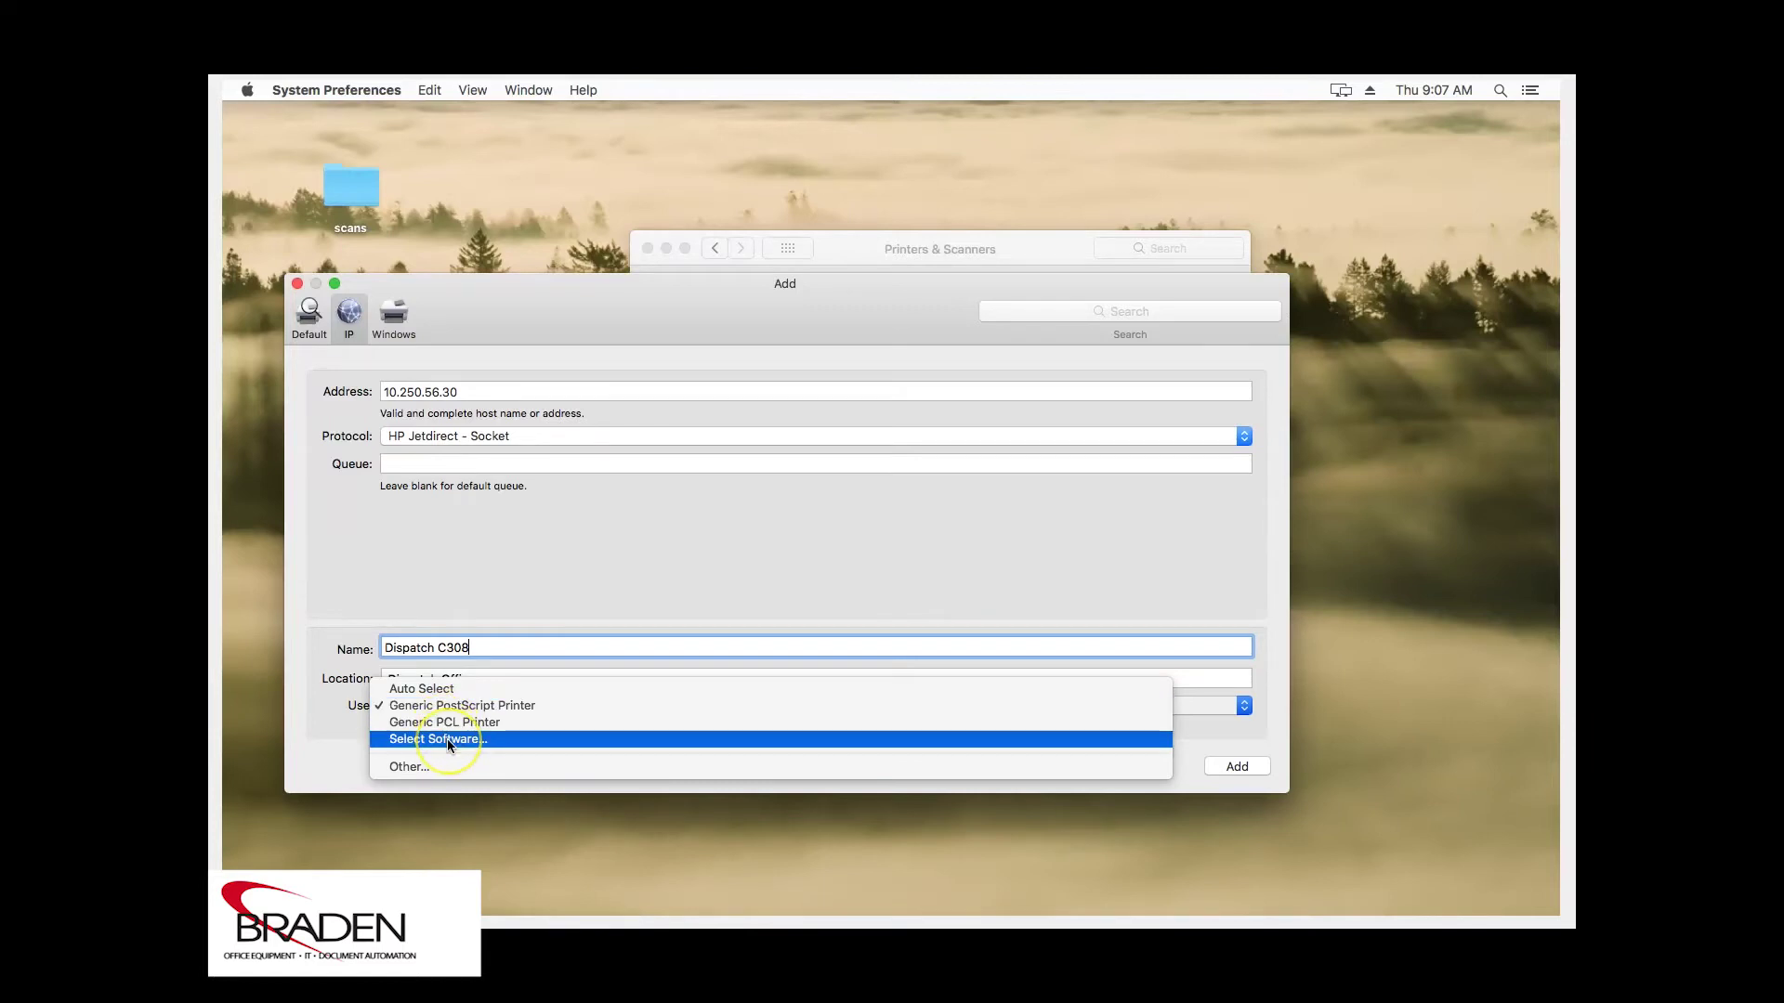
pyautogui.click(447, 739)
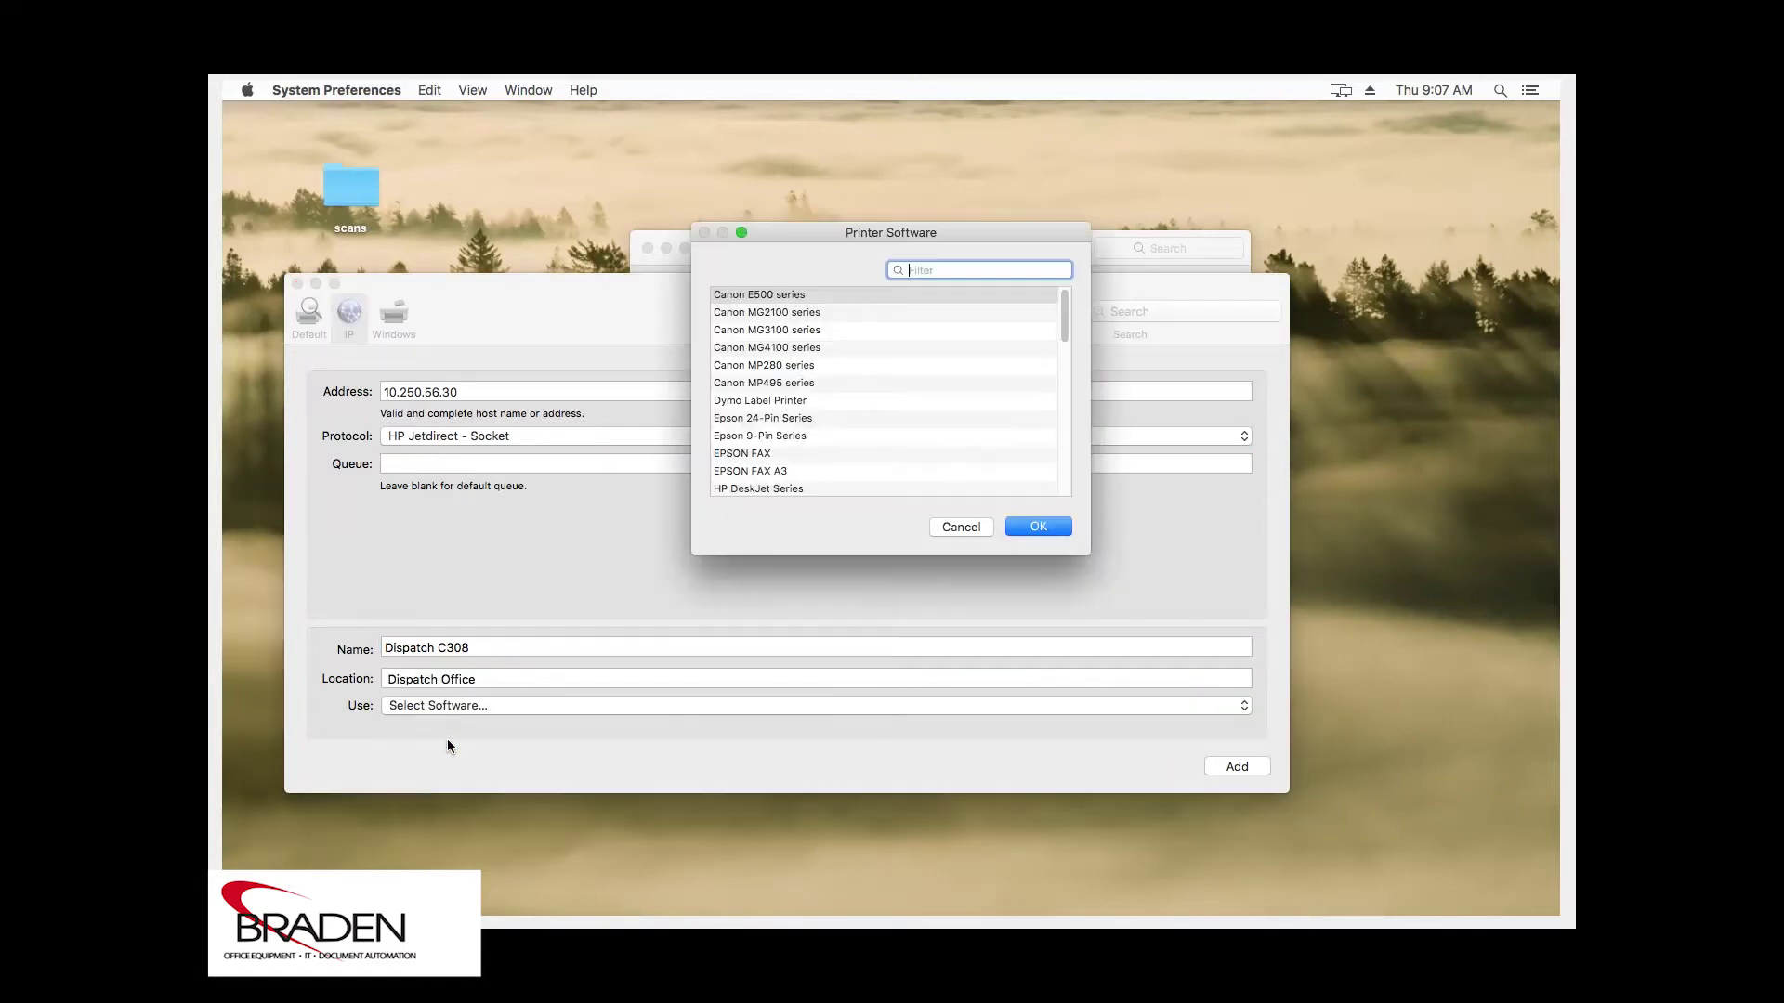
pyautogui.click(909, 270)
pyautogui.write('Kon')
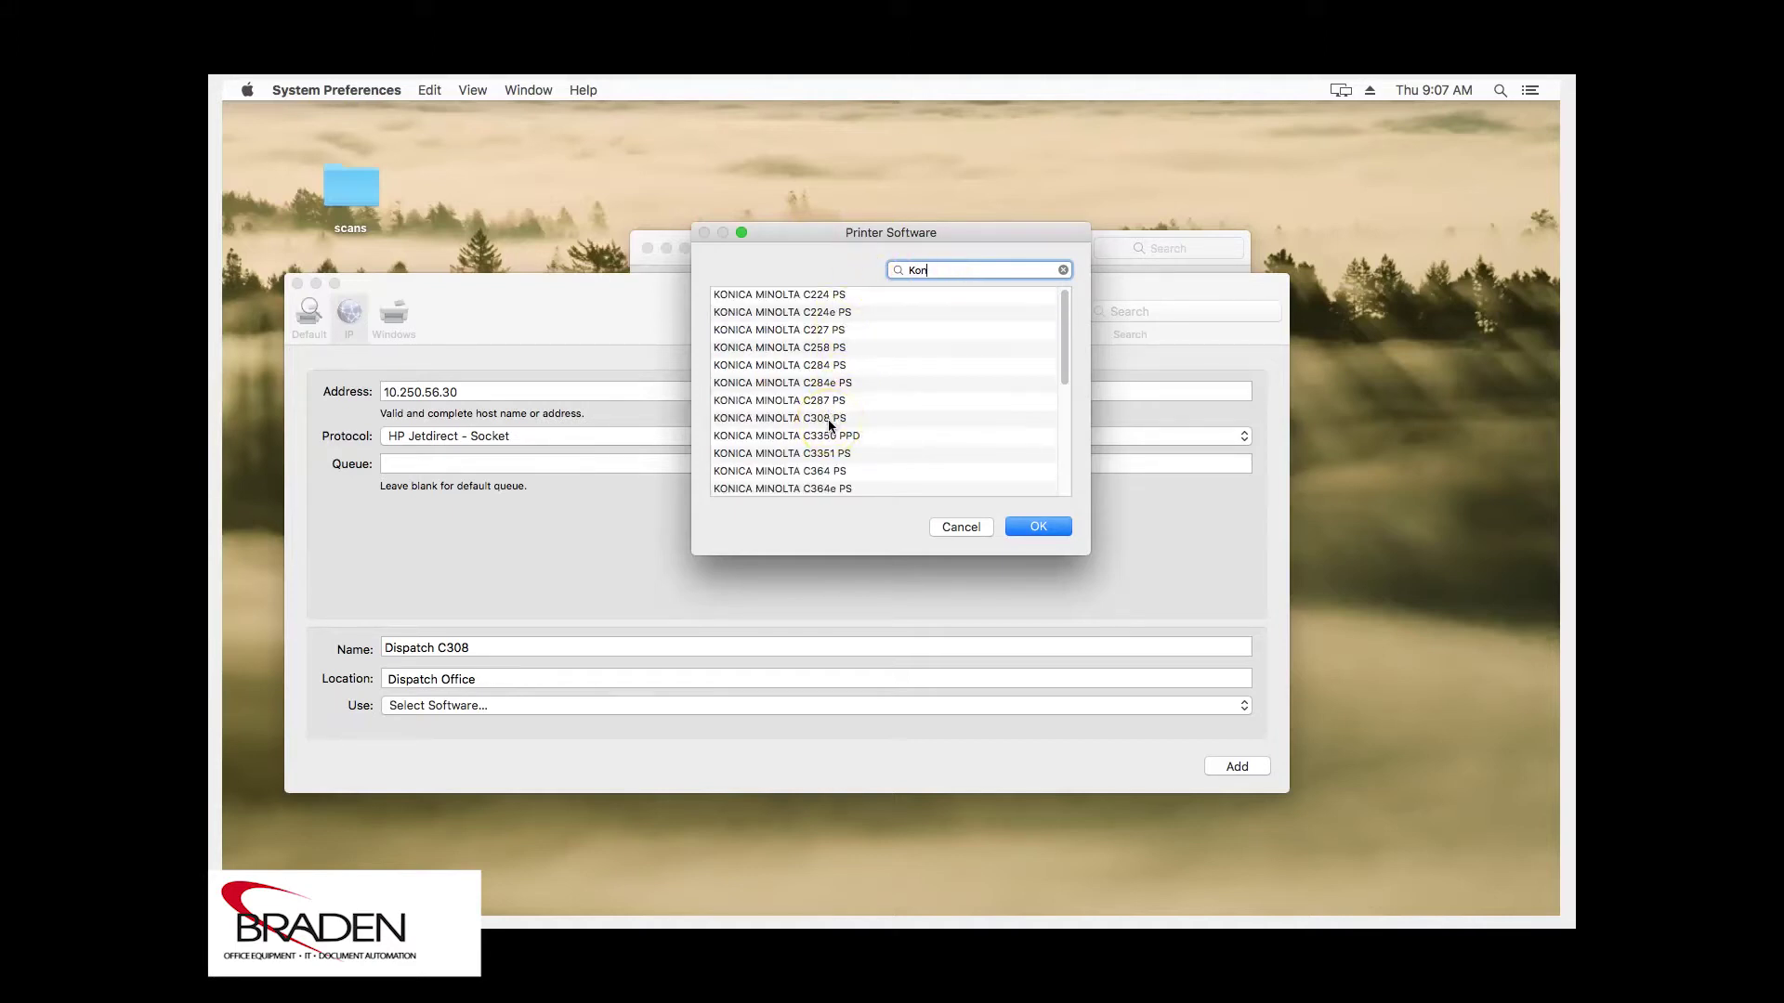
pyautogui.click(828, 420)
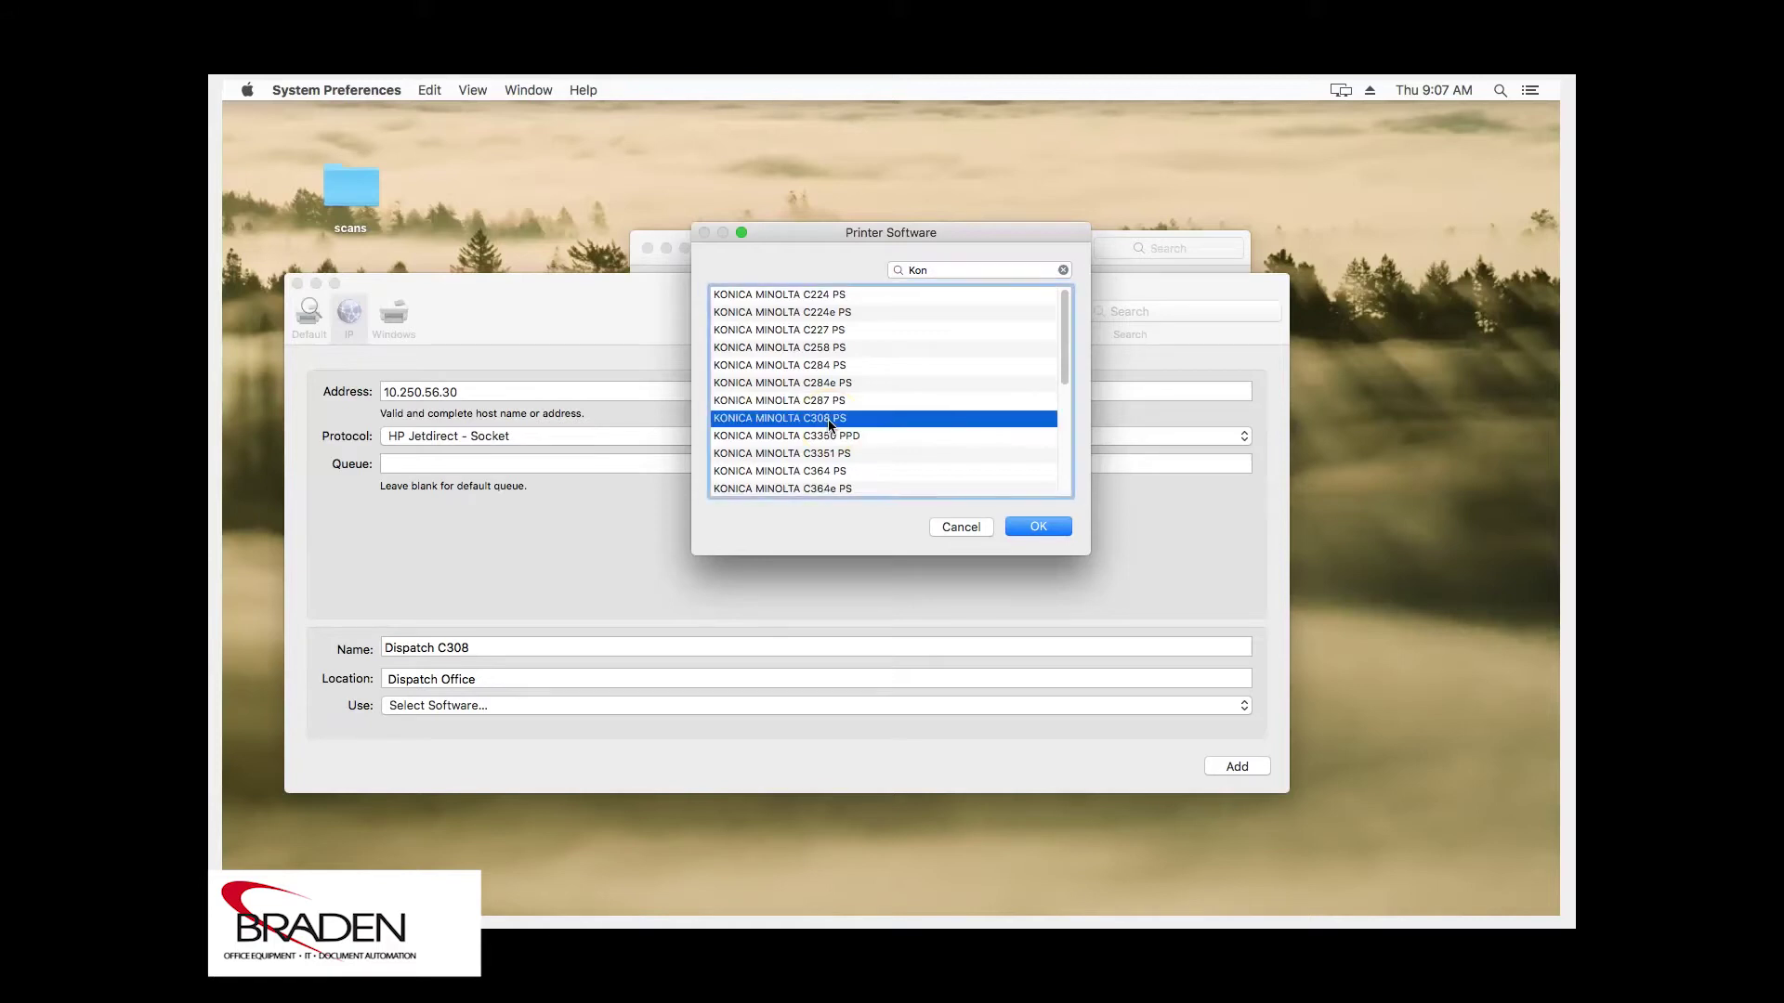
pyautogui.click(1039, 527)
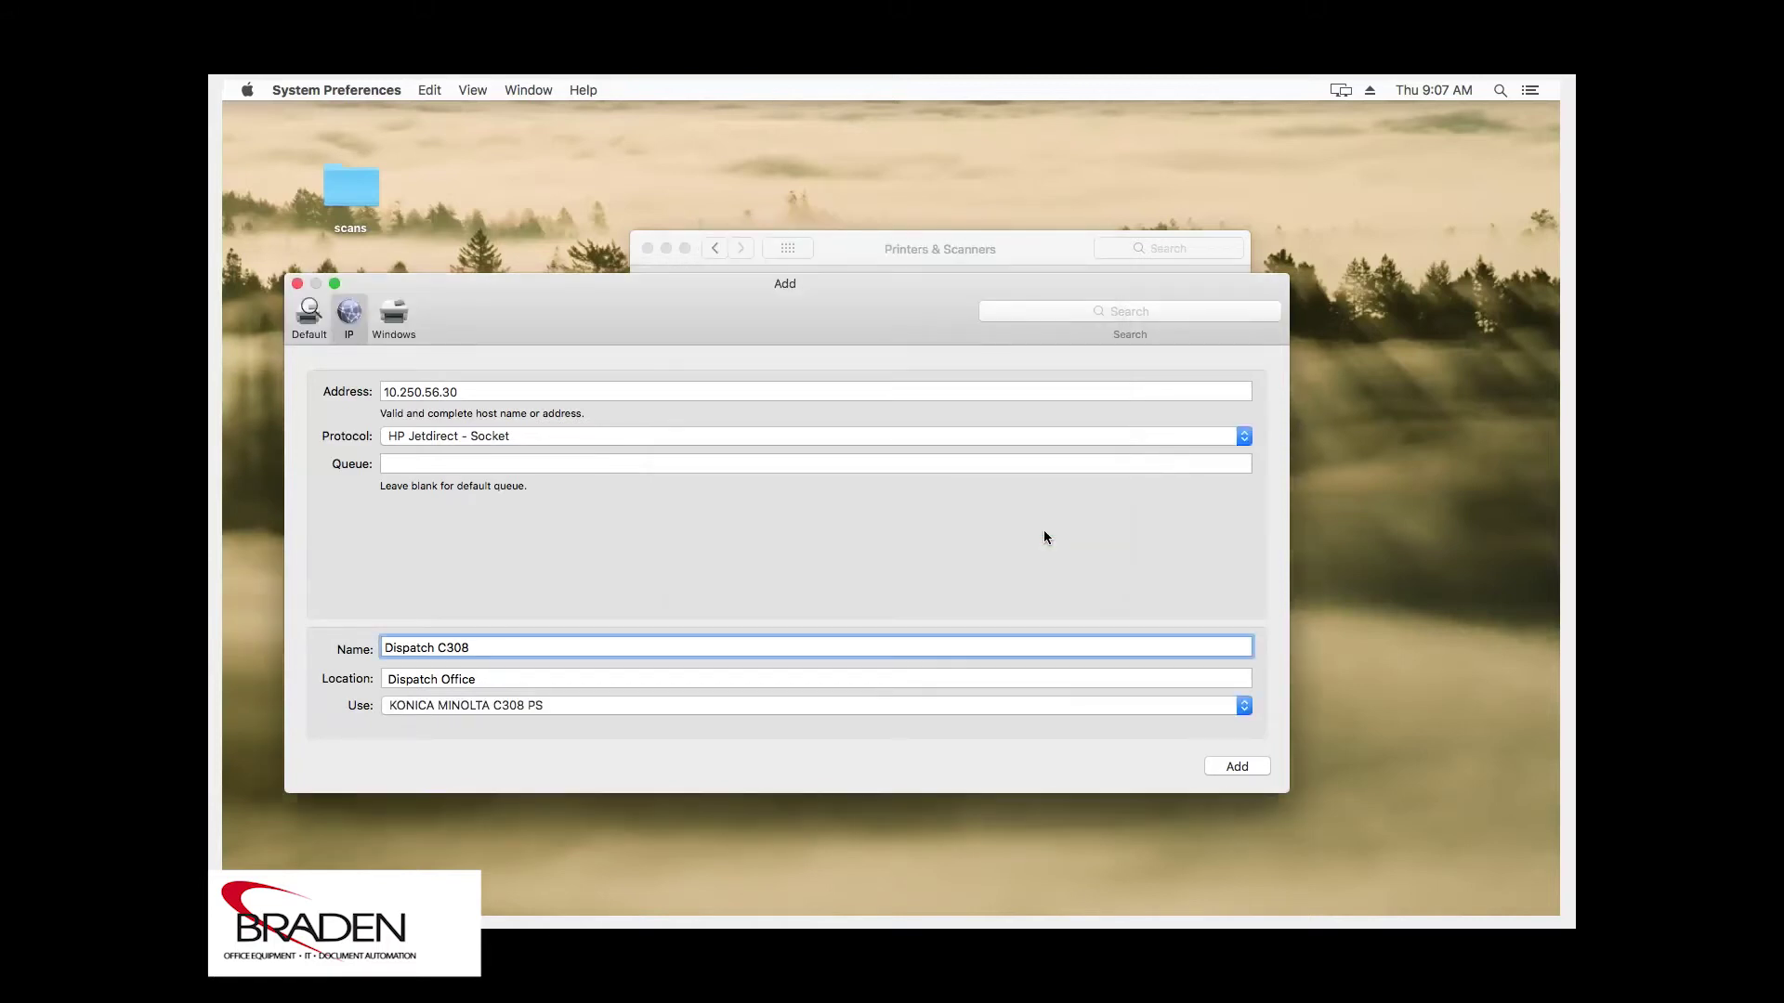
# - Add Dispatch C308, leaving Paper Source Unit and Finisher at None in the options dialog
pyautogui.click(1252, 769)
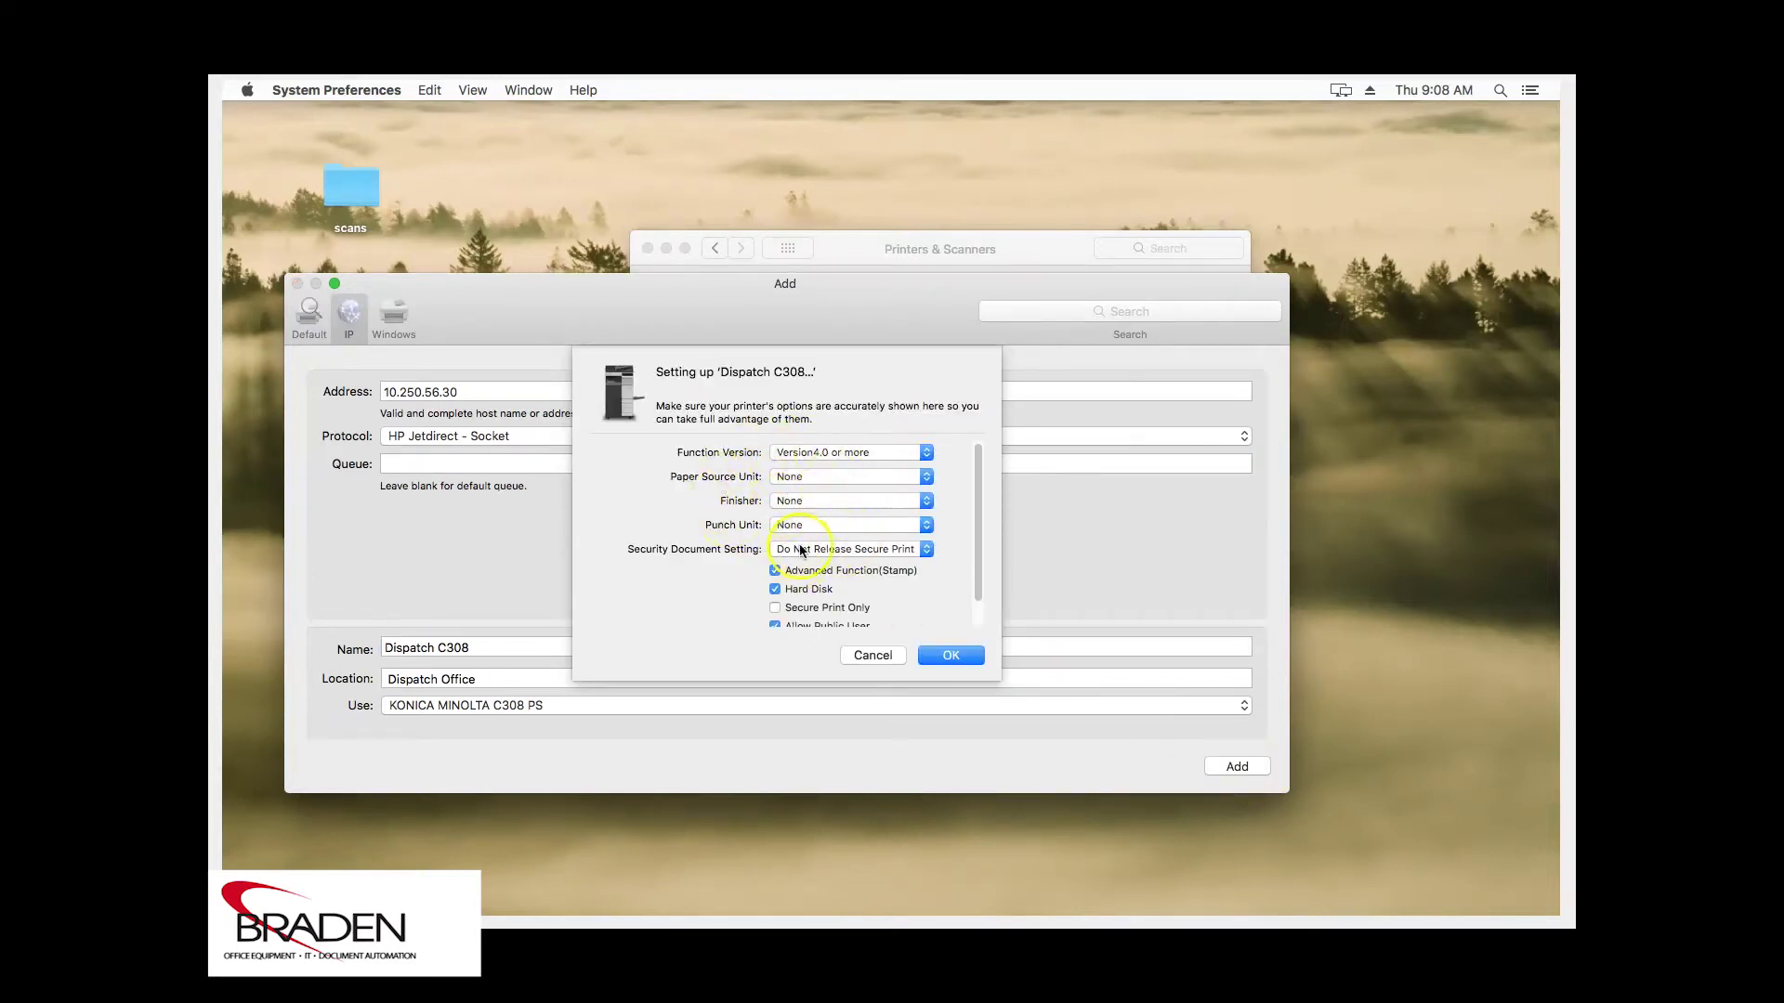
pyautogui.click(929, 485)
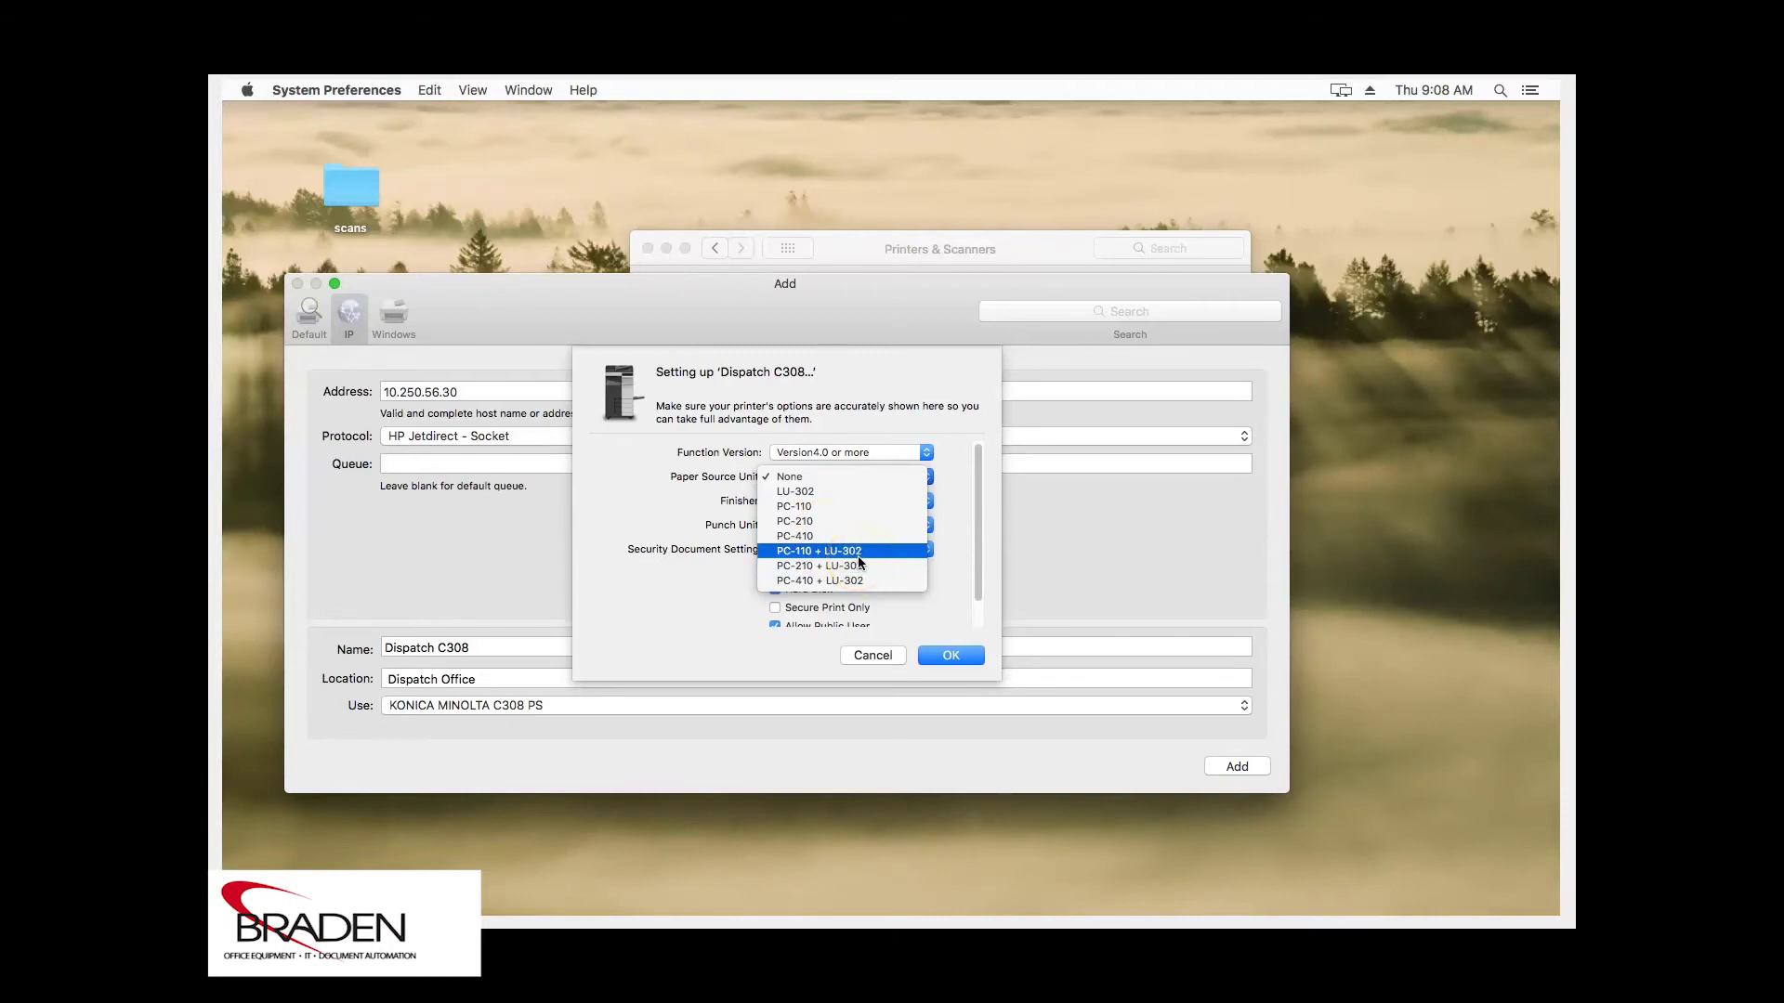
pyautogui.click(816, 554)
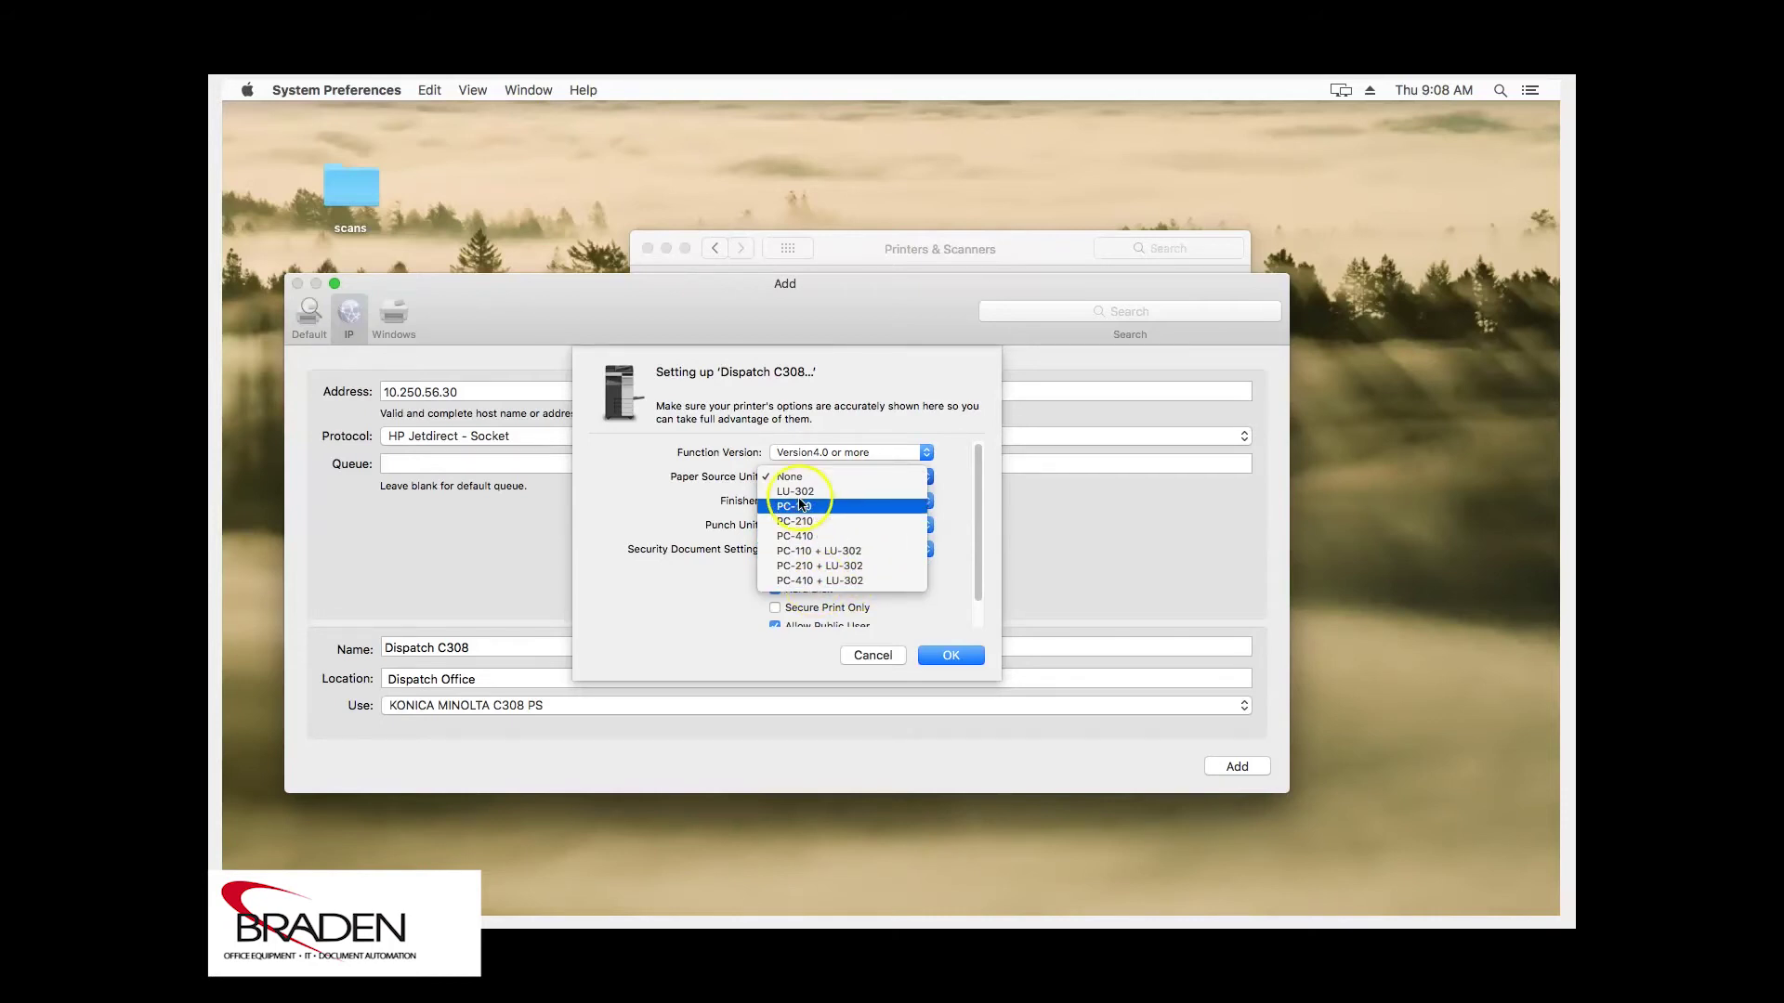
pyautogui.click(692, 525)
pyautogui.click(926, 502)
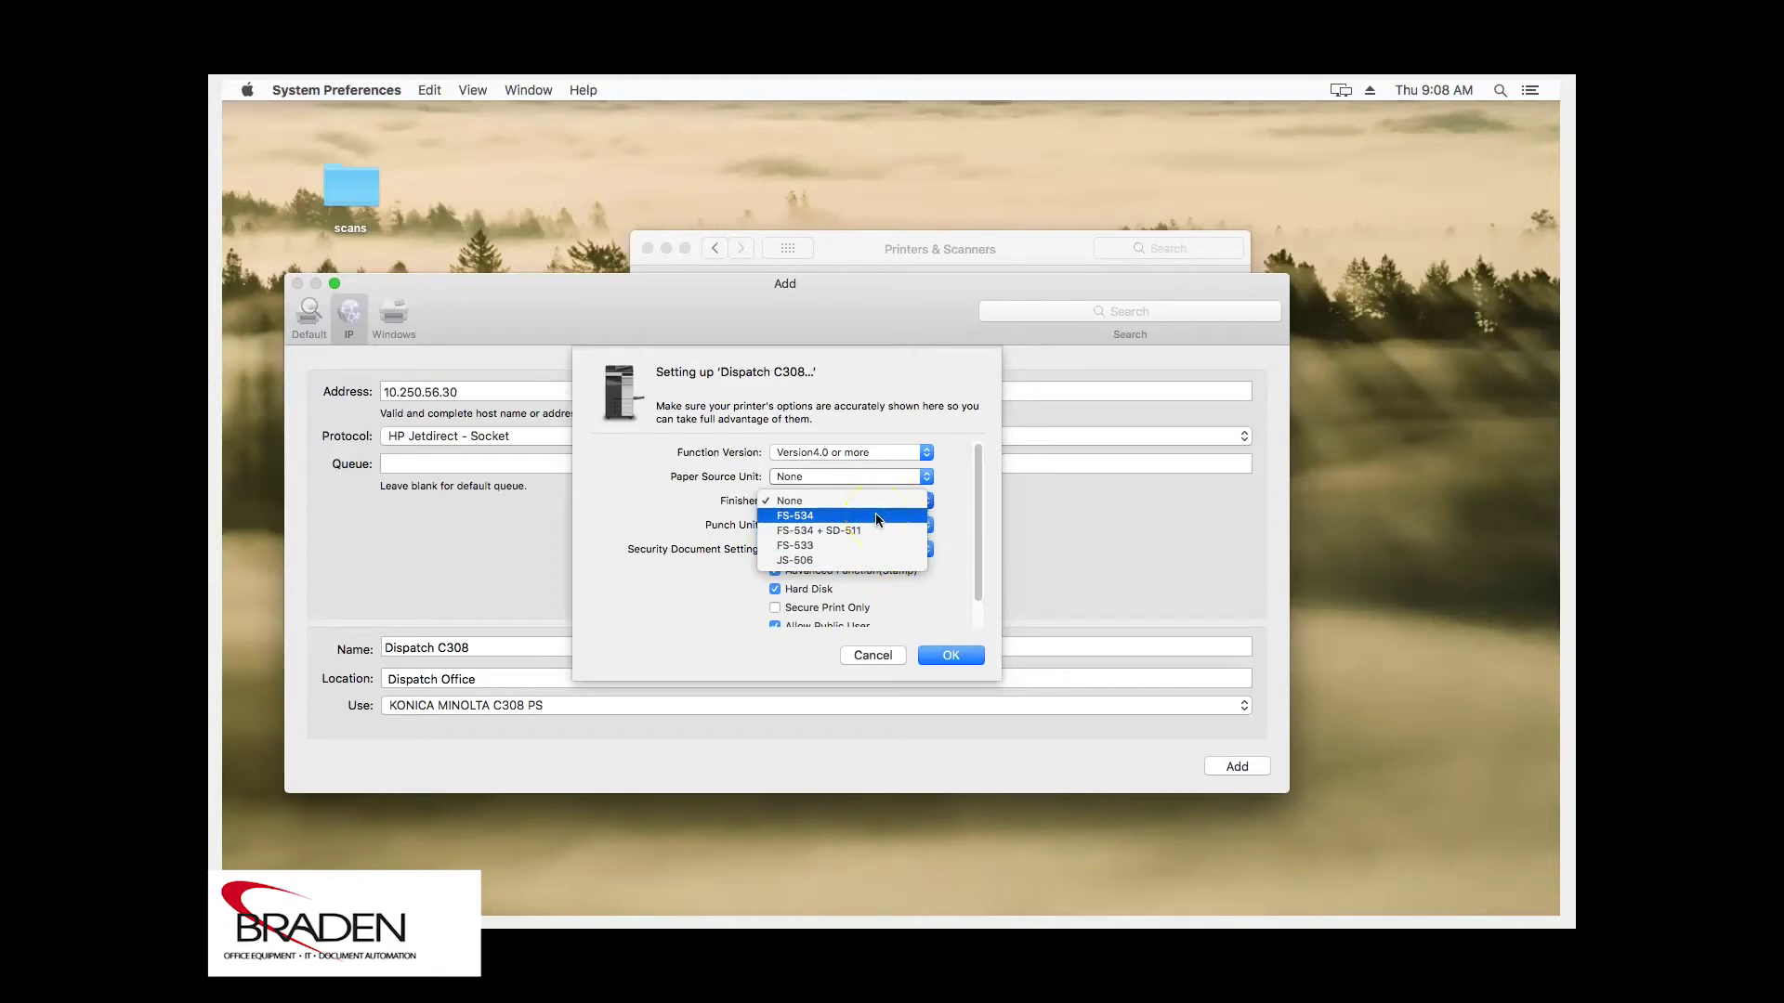
pyautogui.click(859, 561)
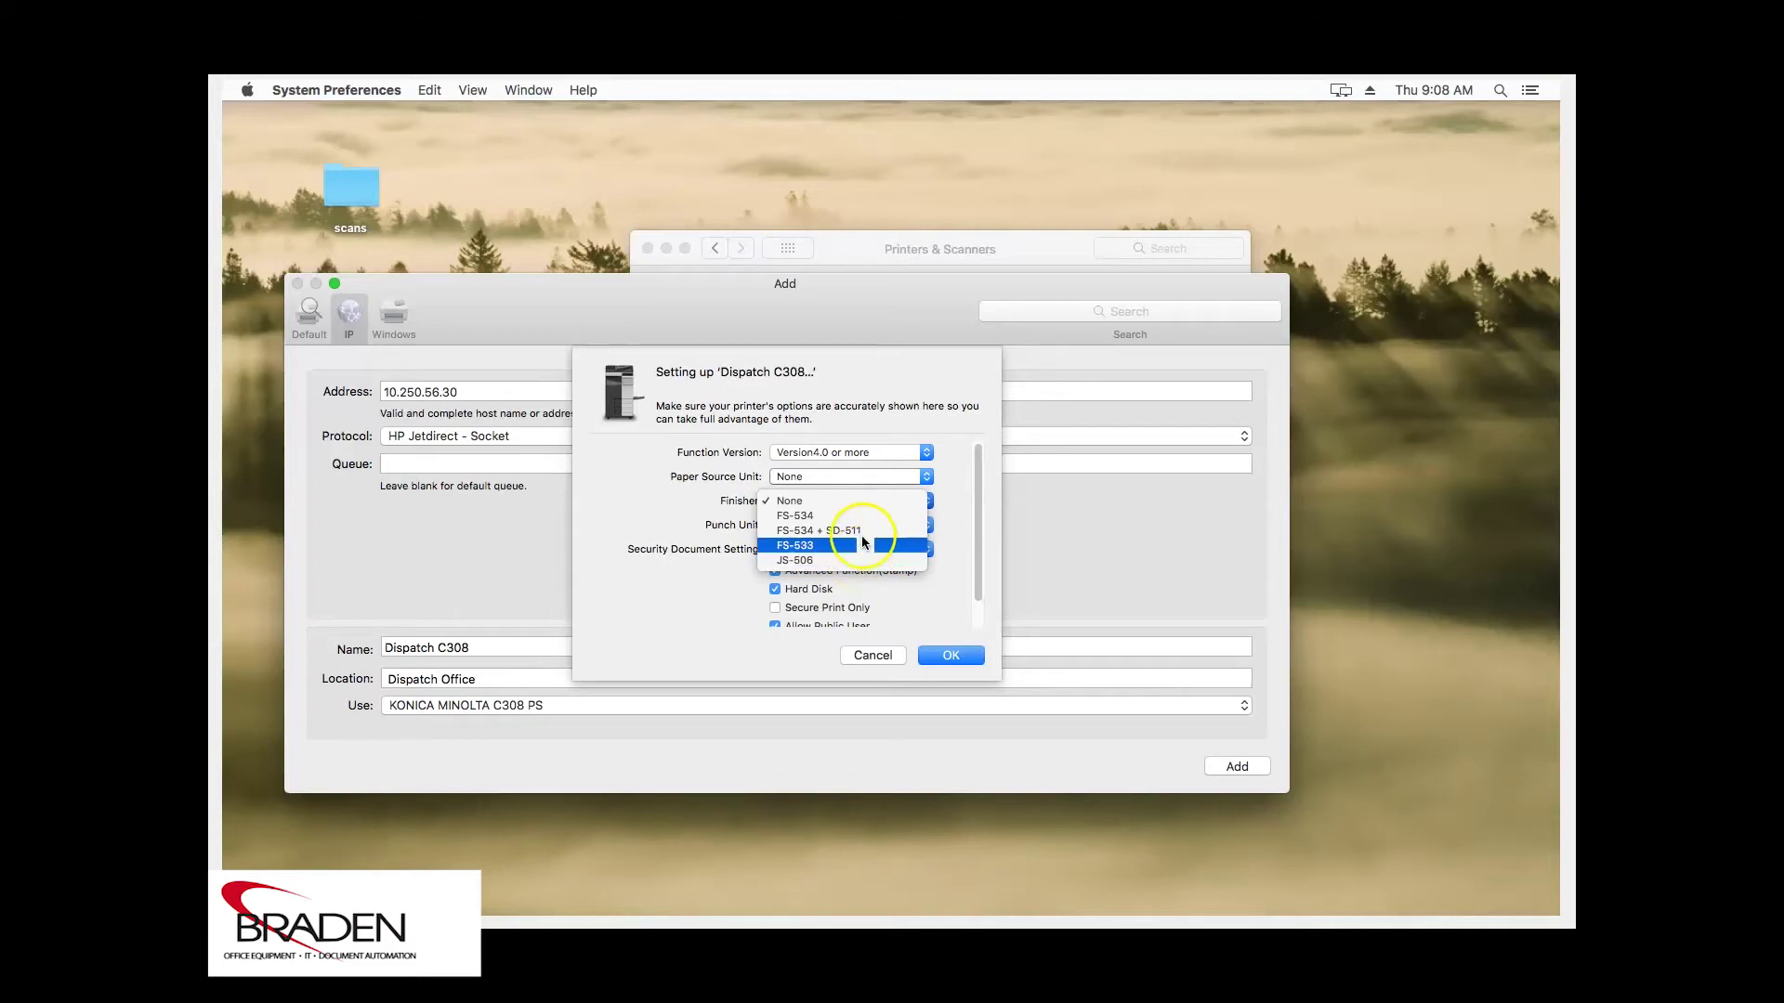
pyautogui.click(866, 534)
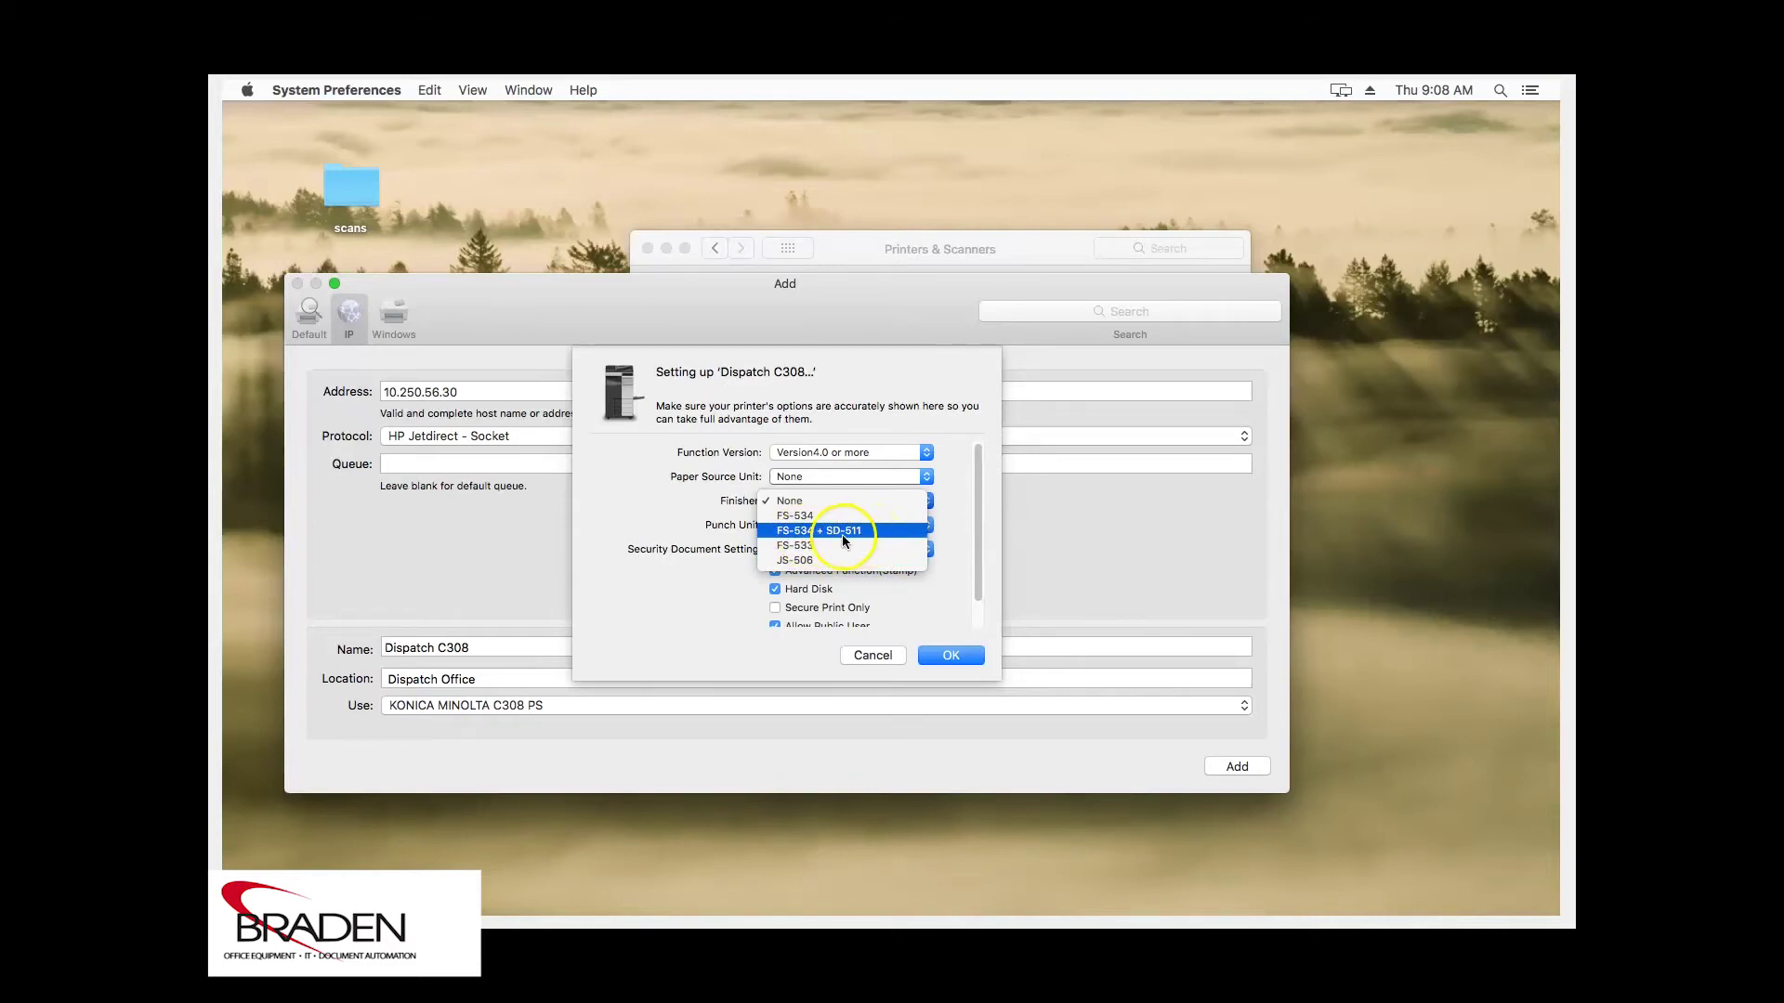
pyautogui.click(795, 563)
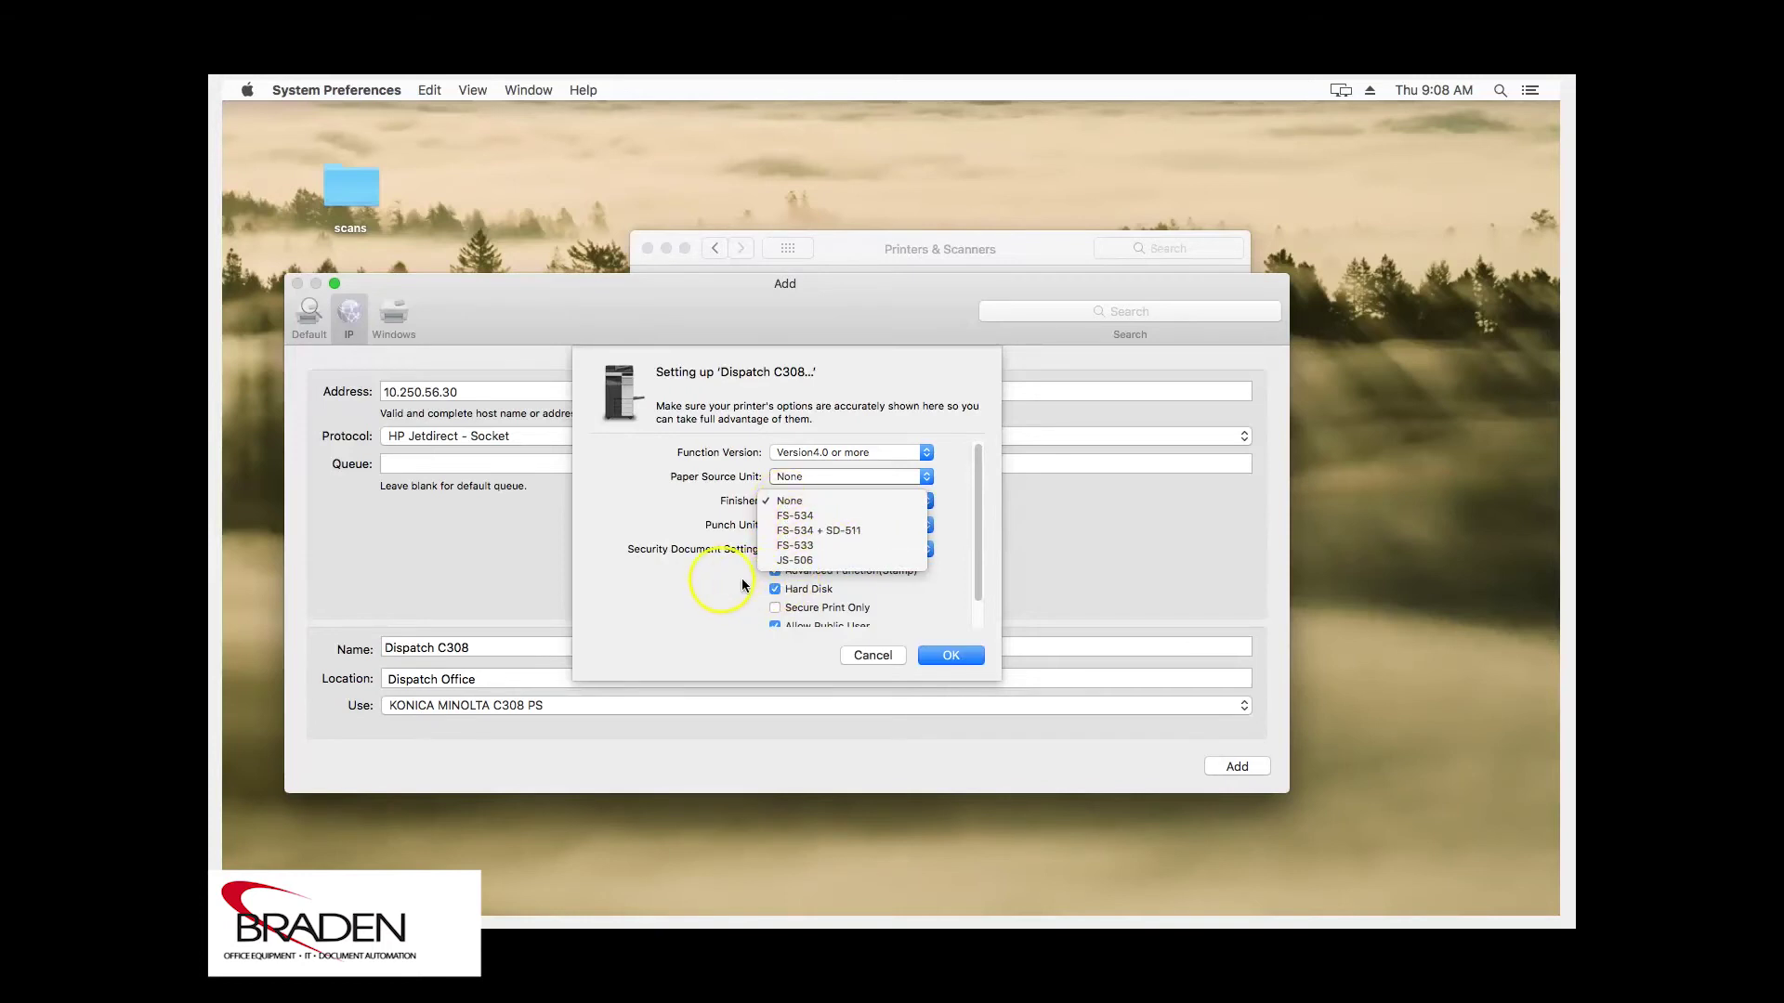
pyautogui.click(683, 587)
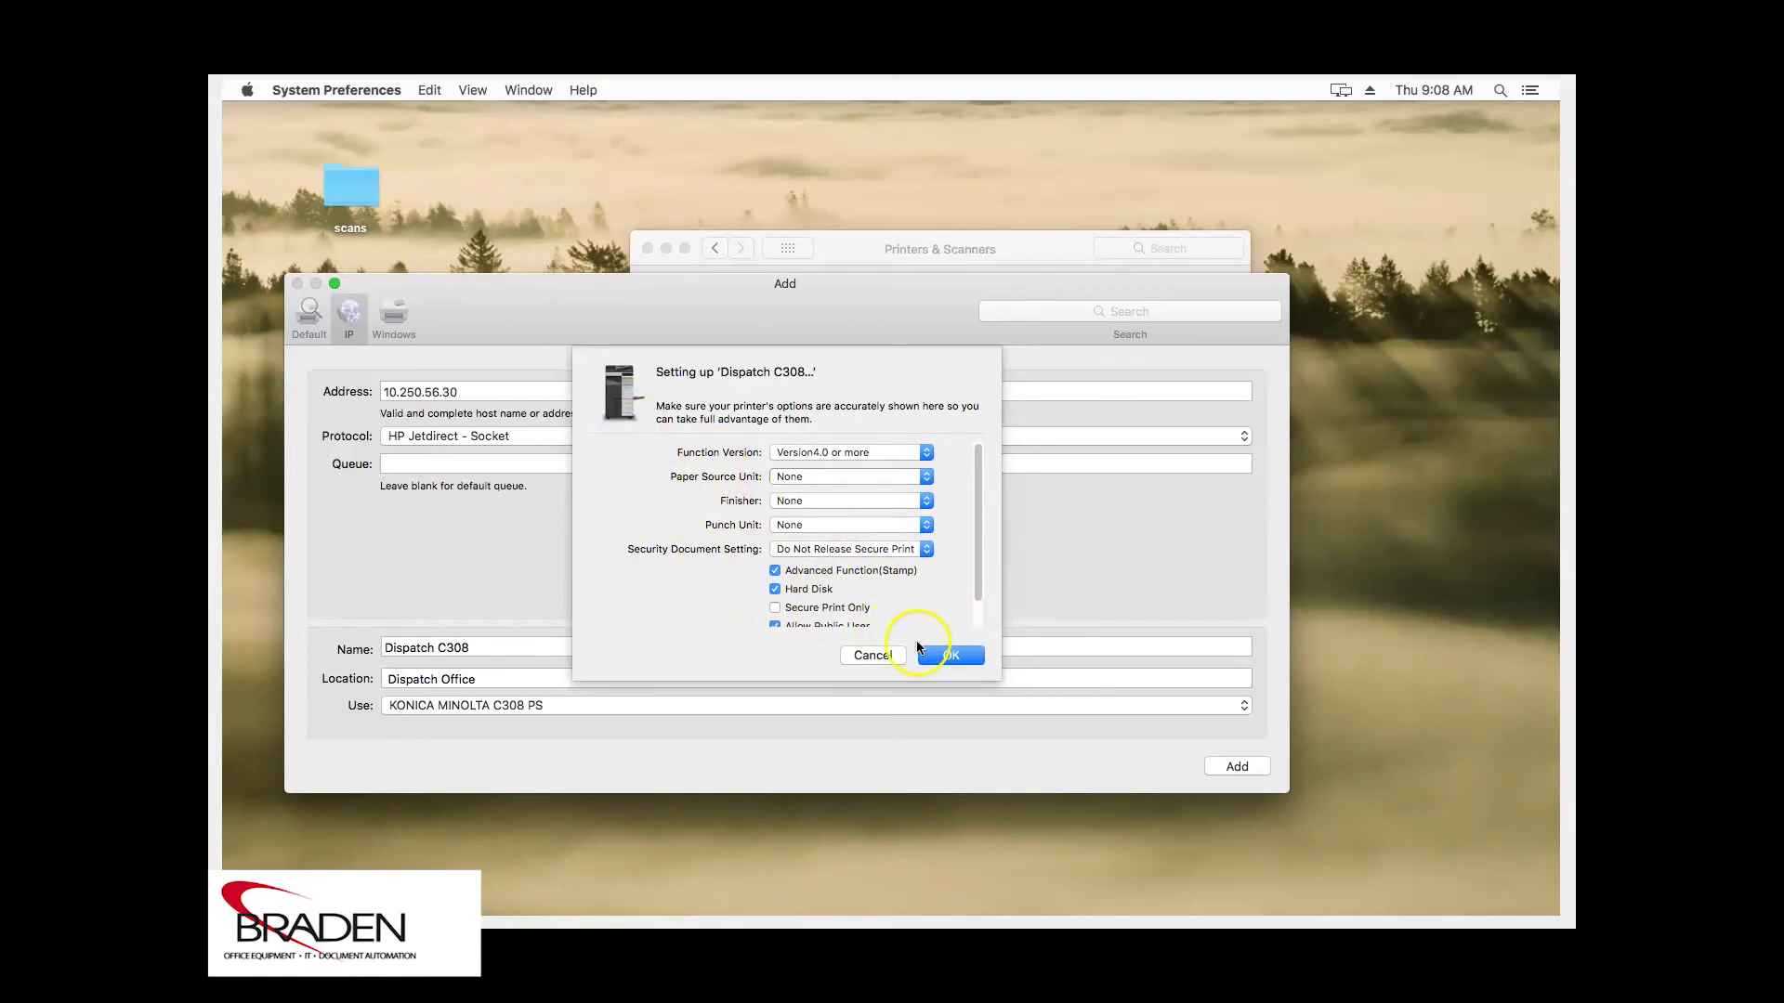
pyautogui.click(946, 656)
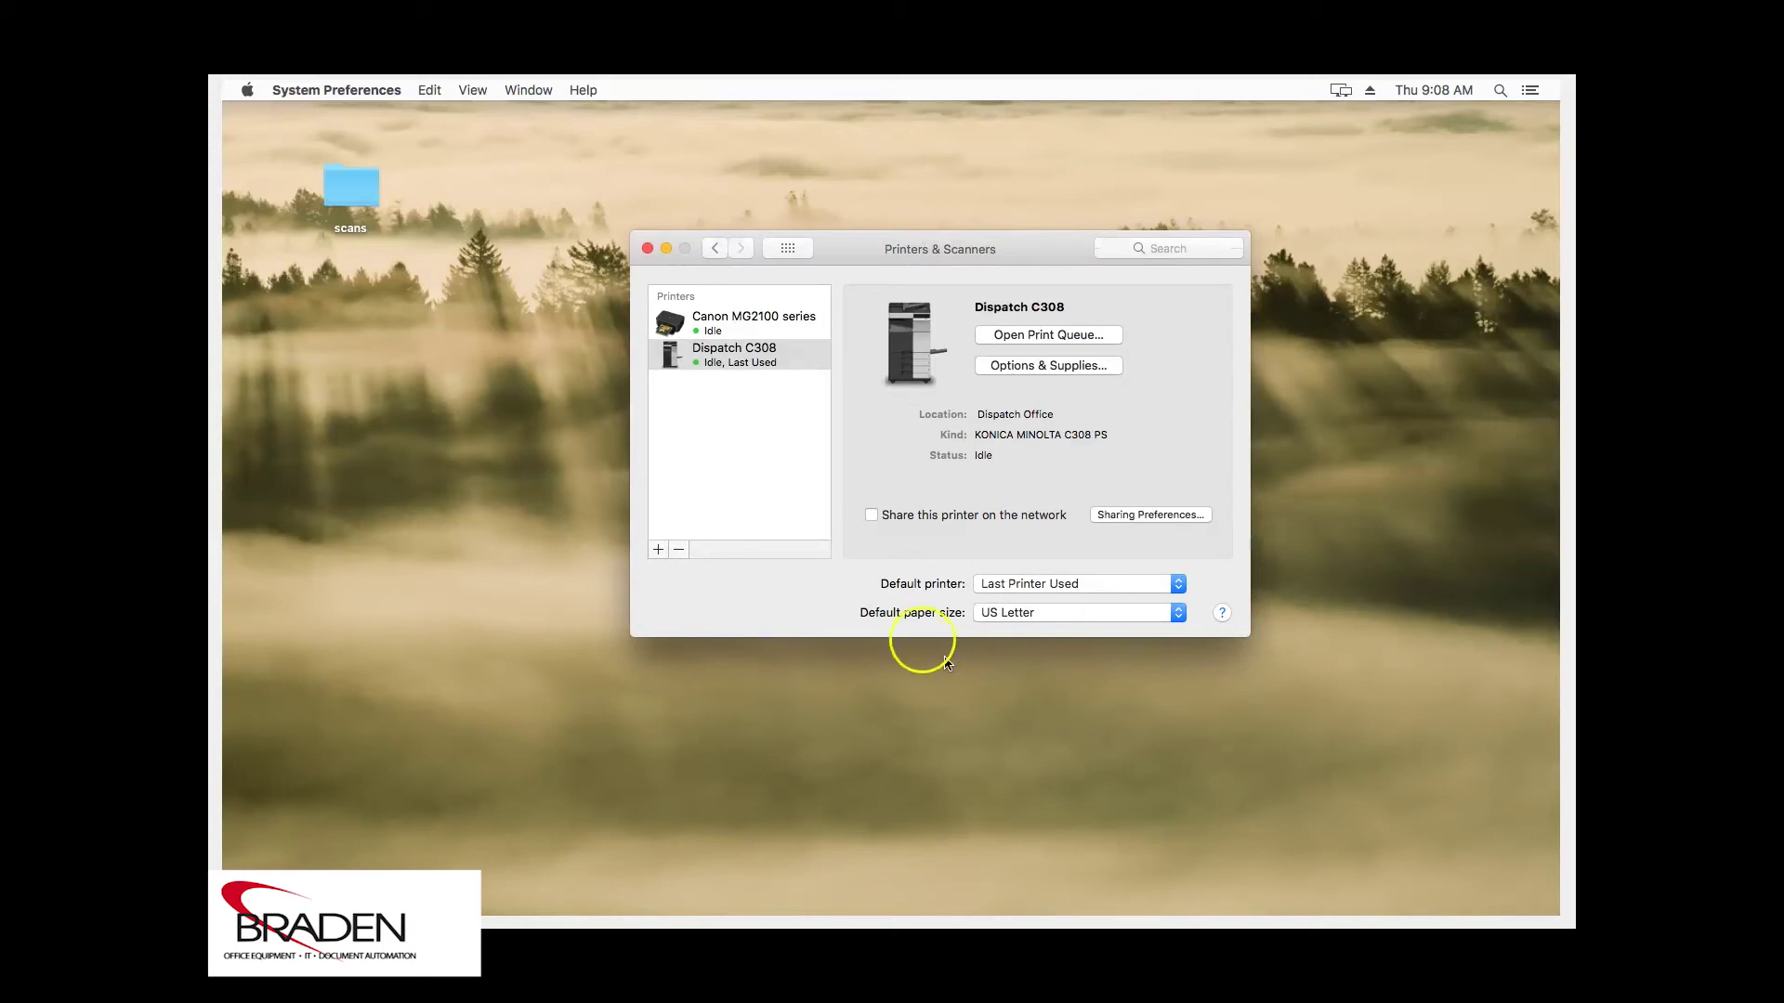
# - Print a test page to Dispatch C308 from its print queue via Printer > Print Test Page
pyautogui.doubleClick(705, 353)
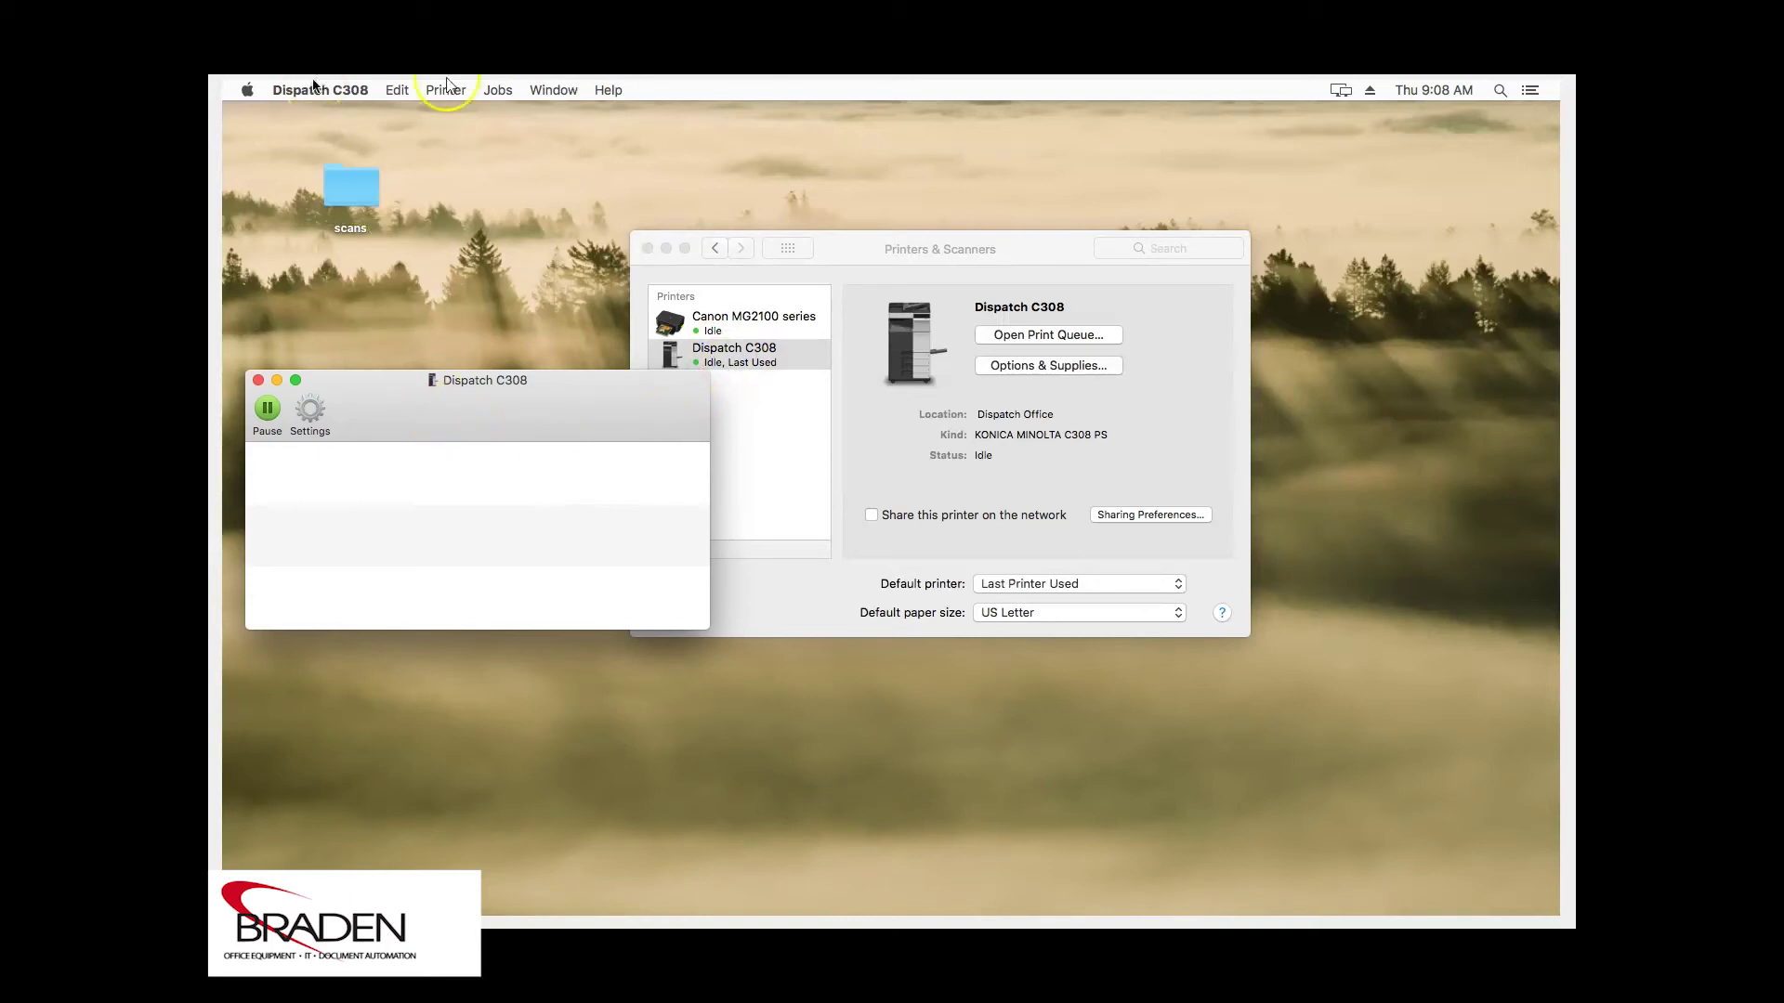
pyautogui.click(484, 91)
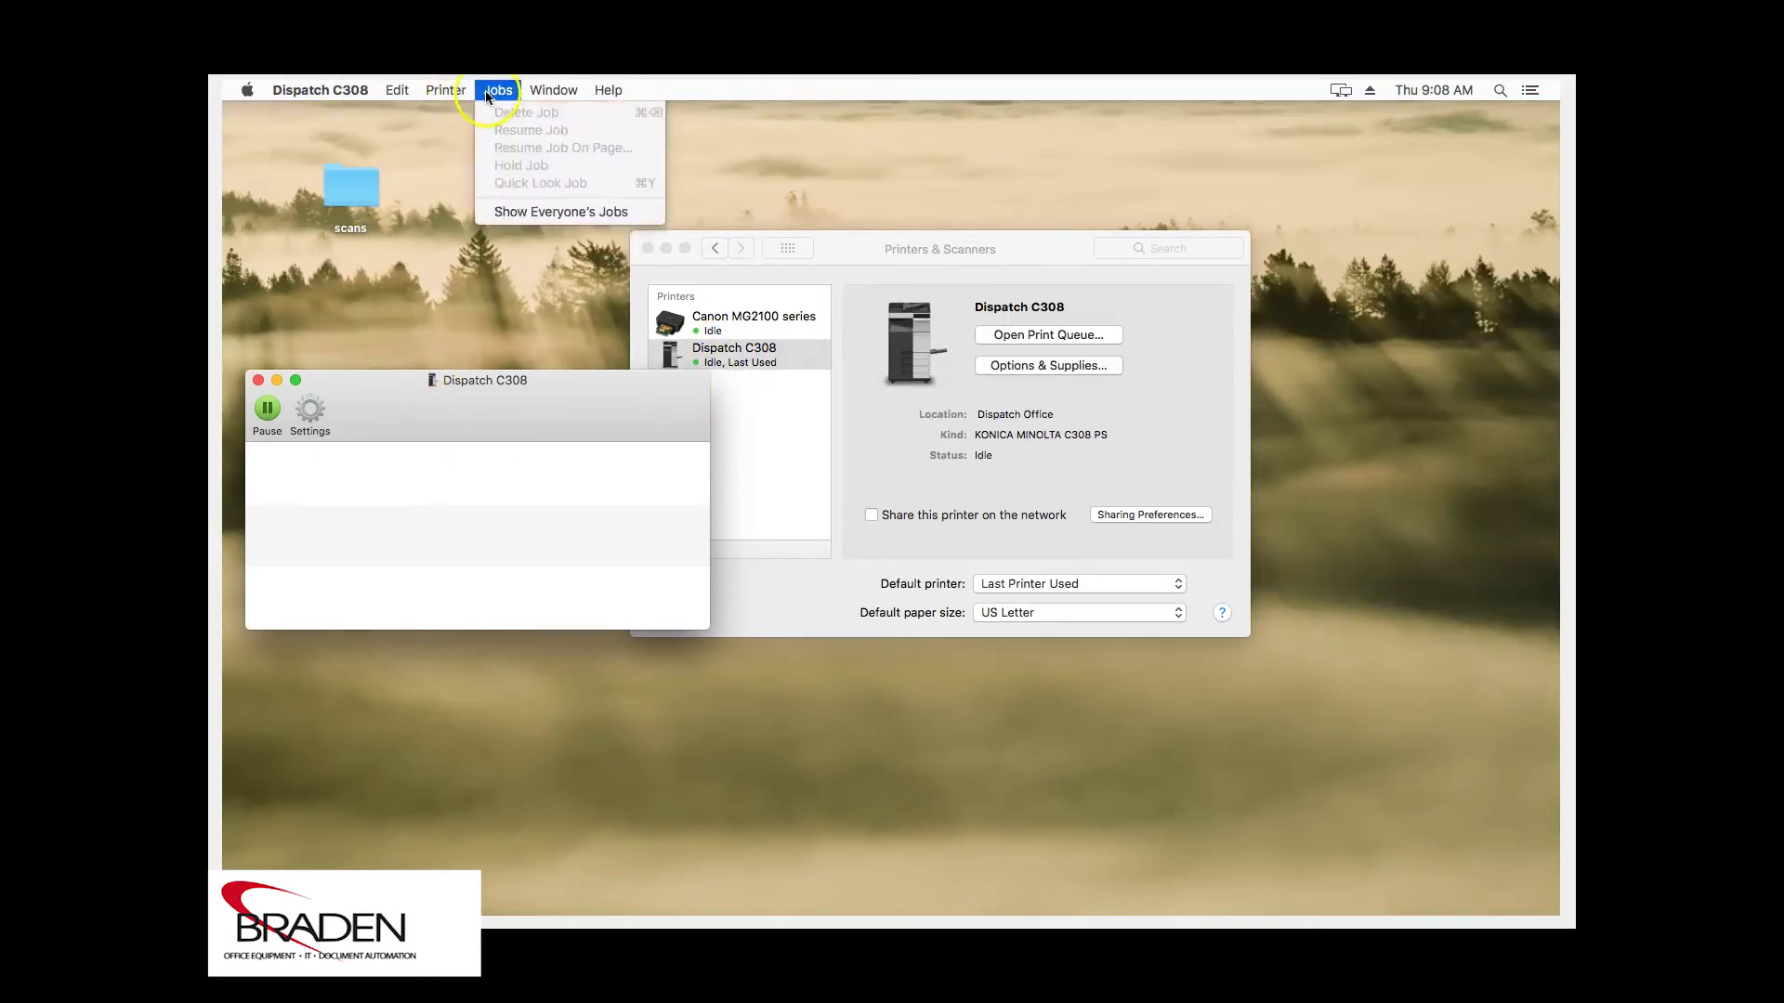
pyautogui.moveTo(445, 90)
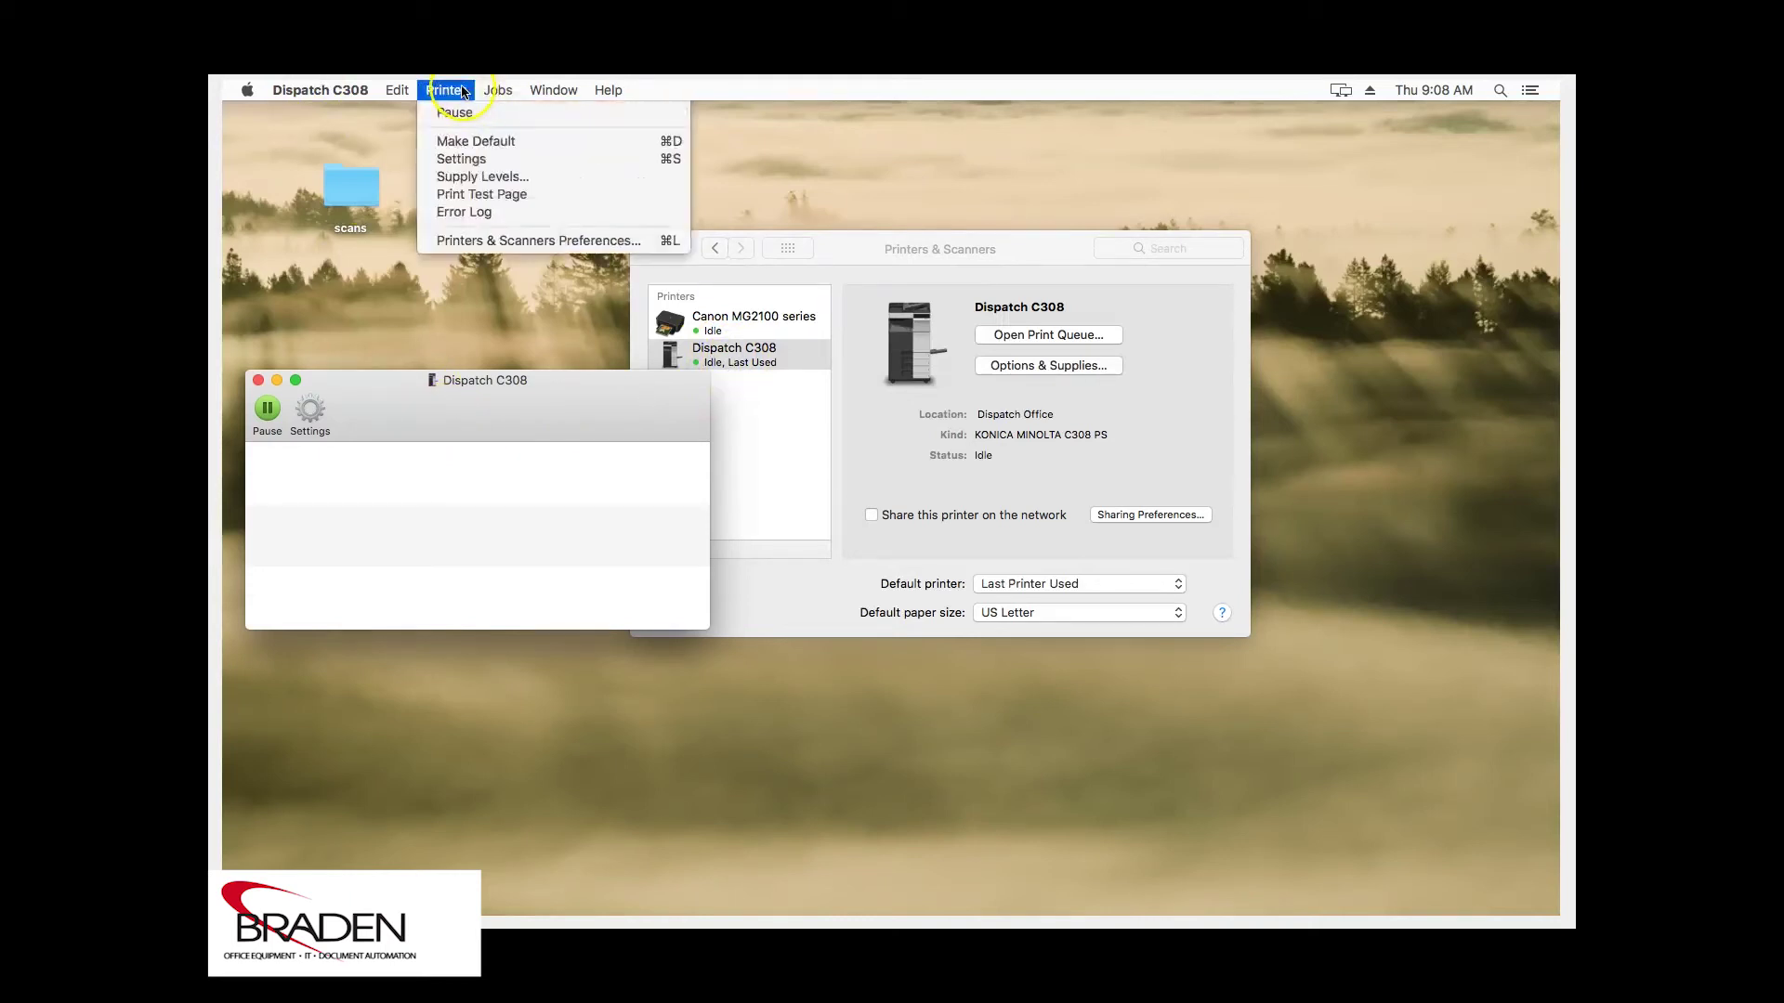
pyautogui.click(487, 195)
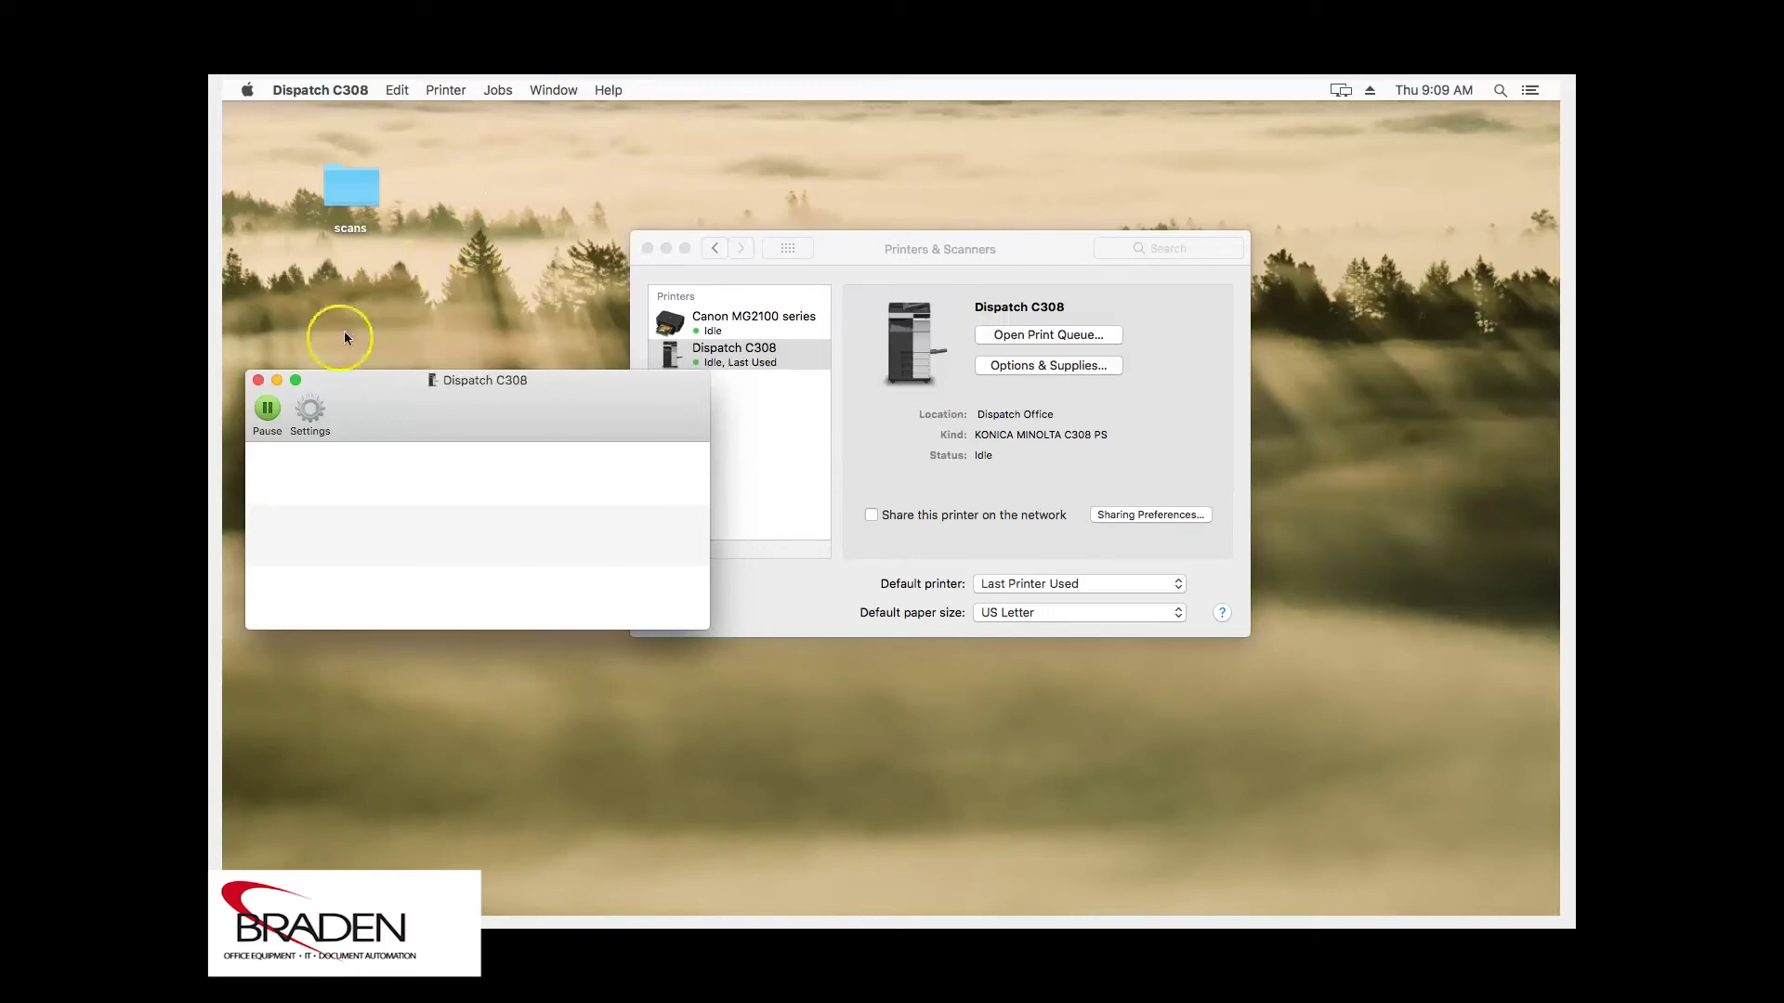
pyautogui.click(259, 379)
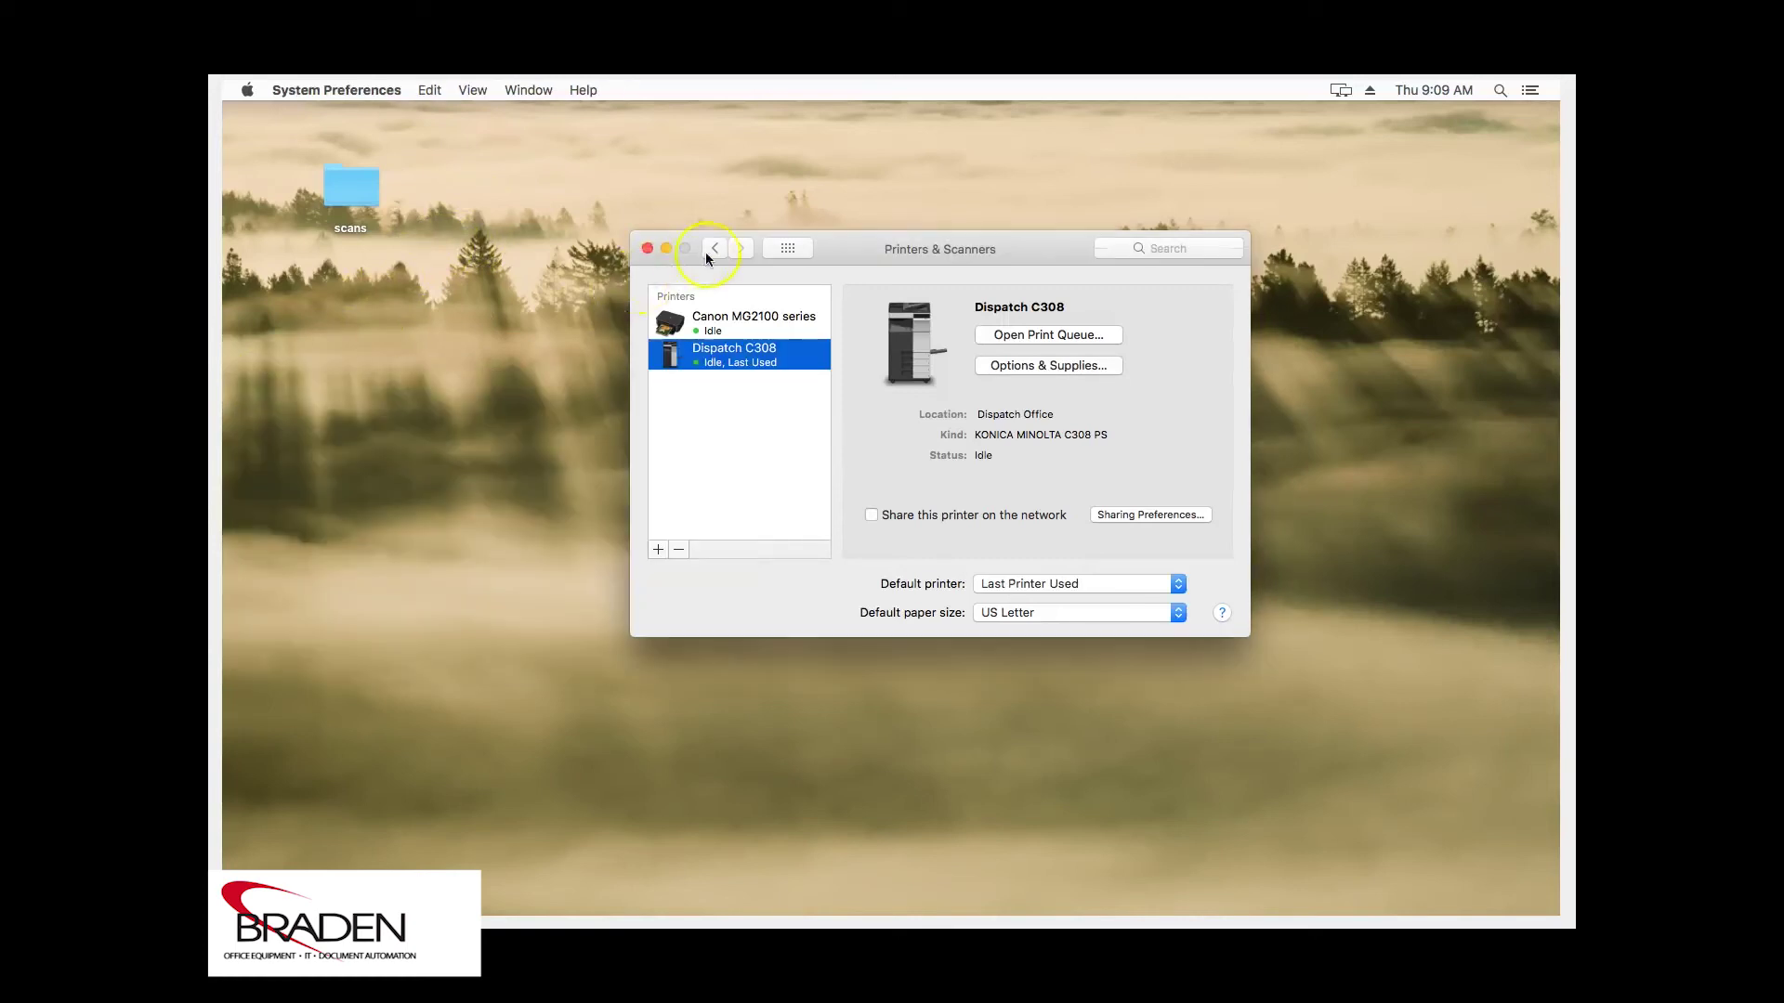
pyautogui.moveTo(876, 246); pyautogui.dragTo(859, 247)
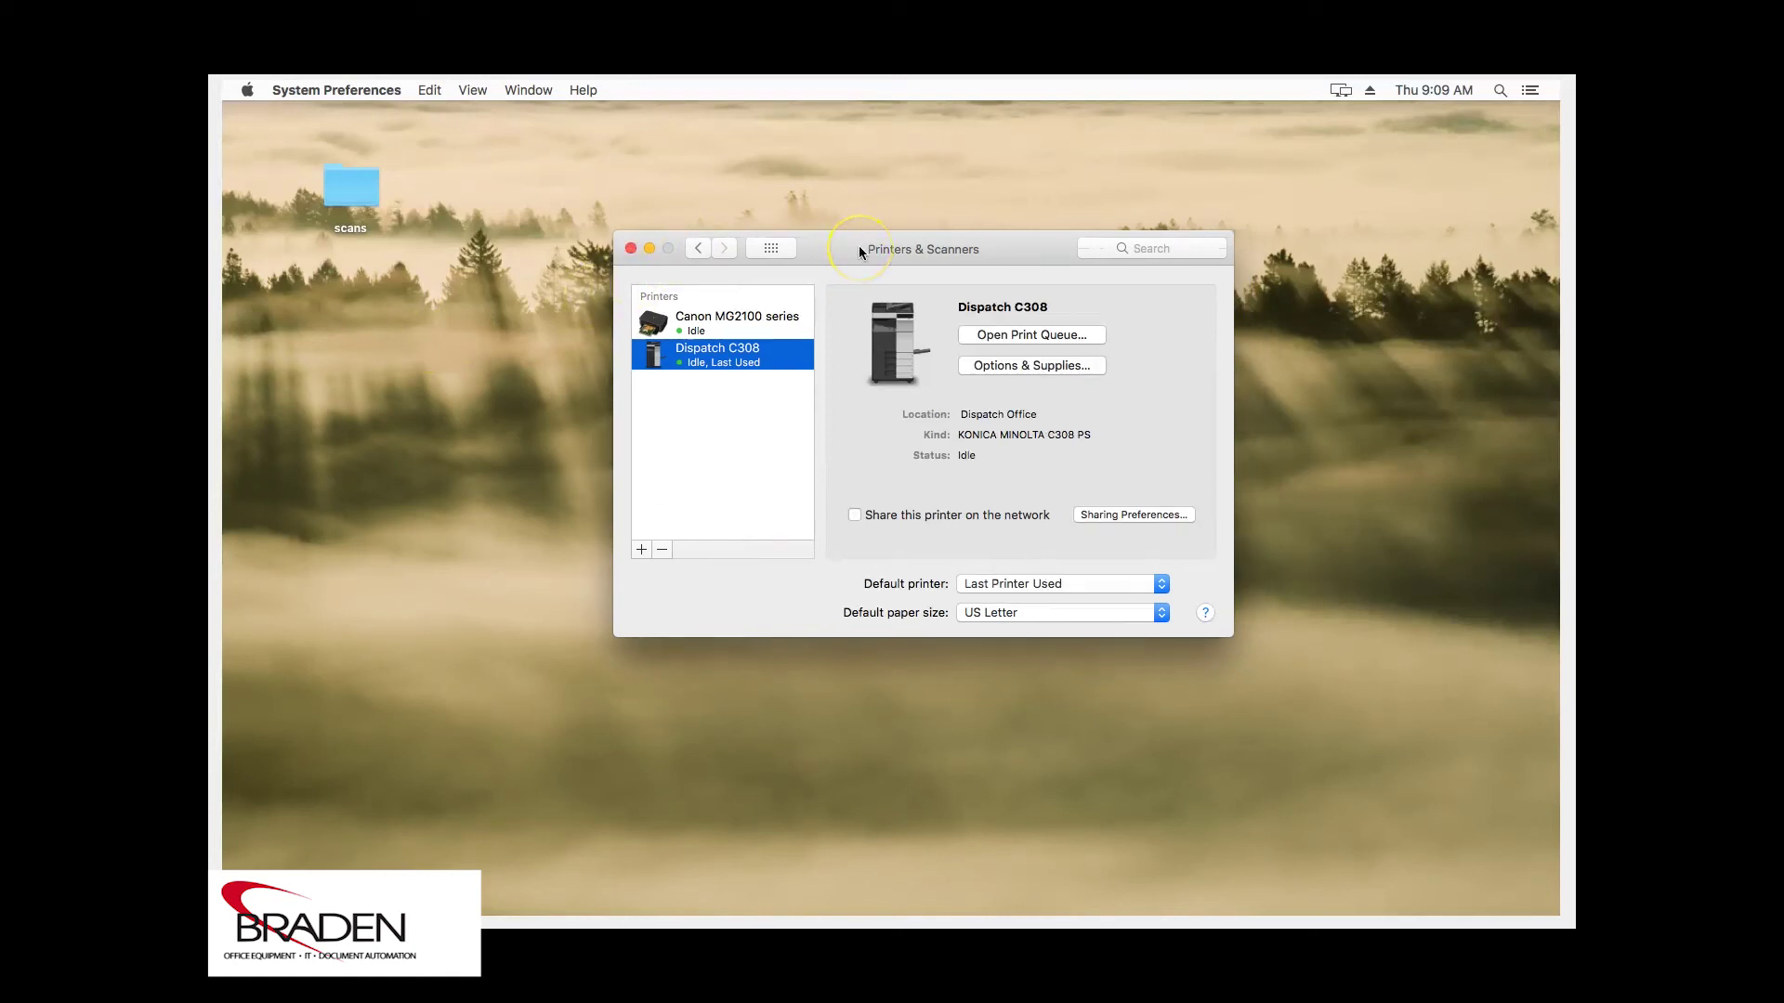